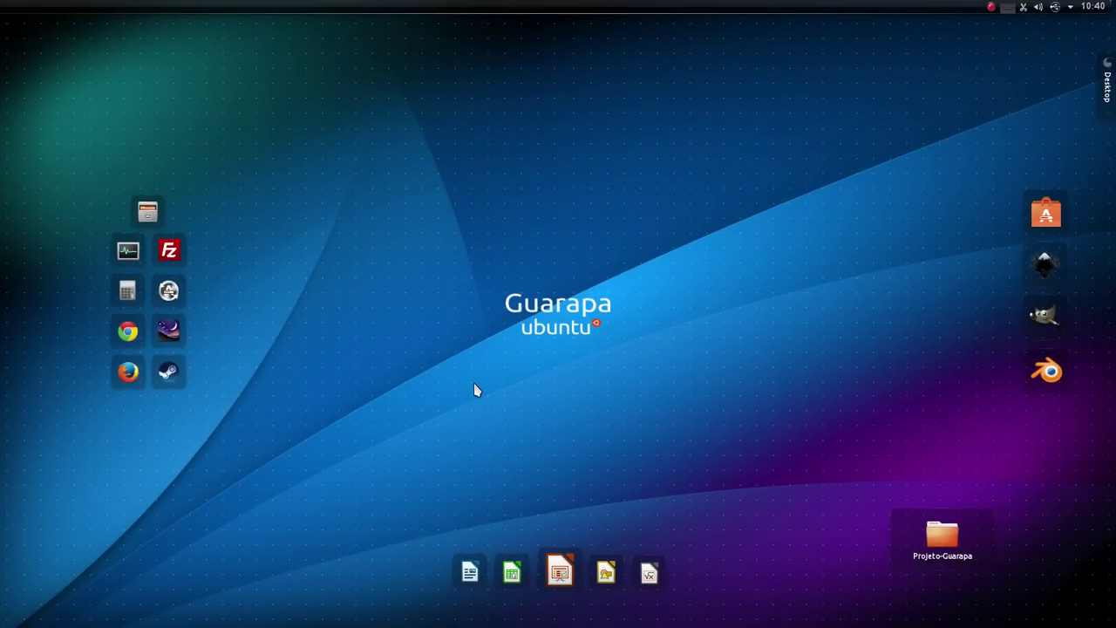
- Open the Ubuntu Software Center on virtual desktop 1 and launch Blender on virtual desktop 2
left_click(1047, 220)
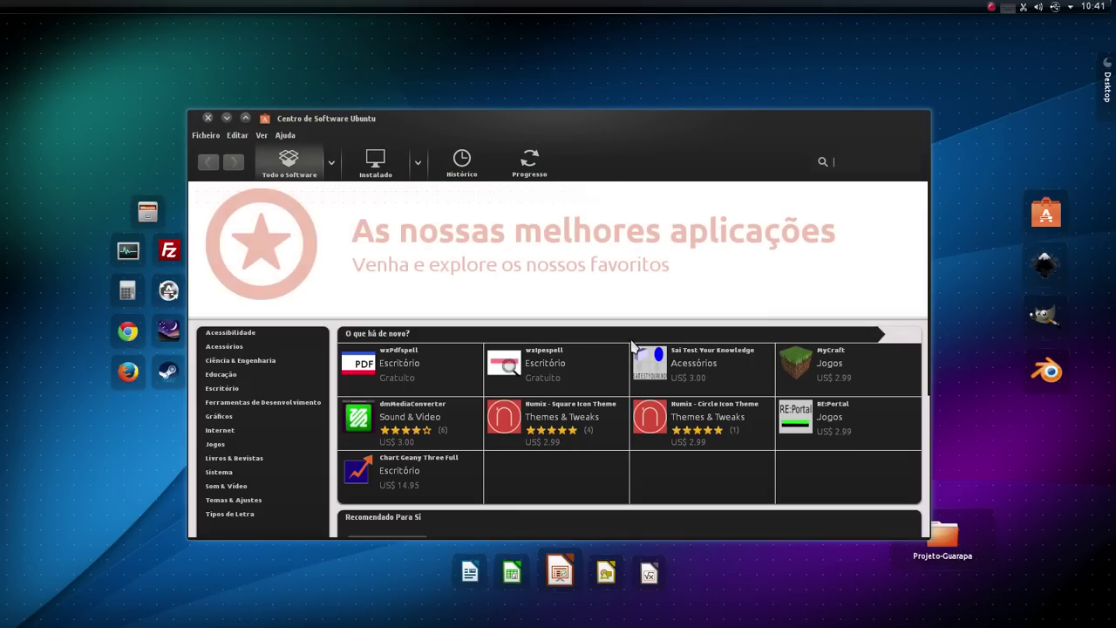
key("ctrl+alt+Right")
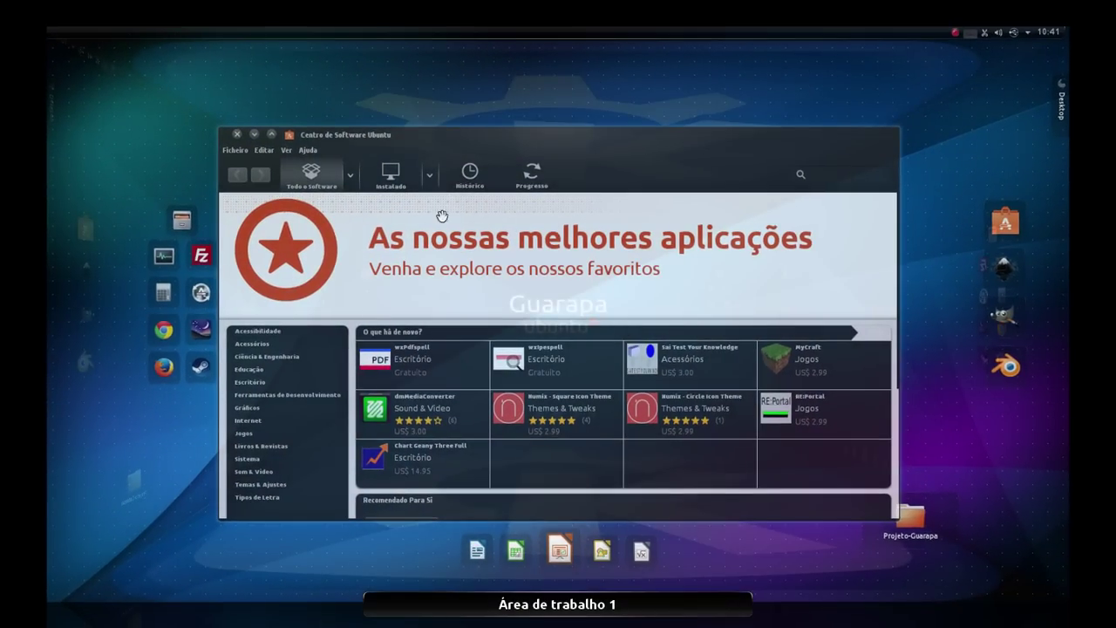
left_click_drag(980, 258, 735, 295)
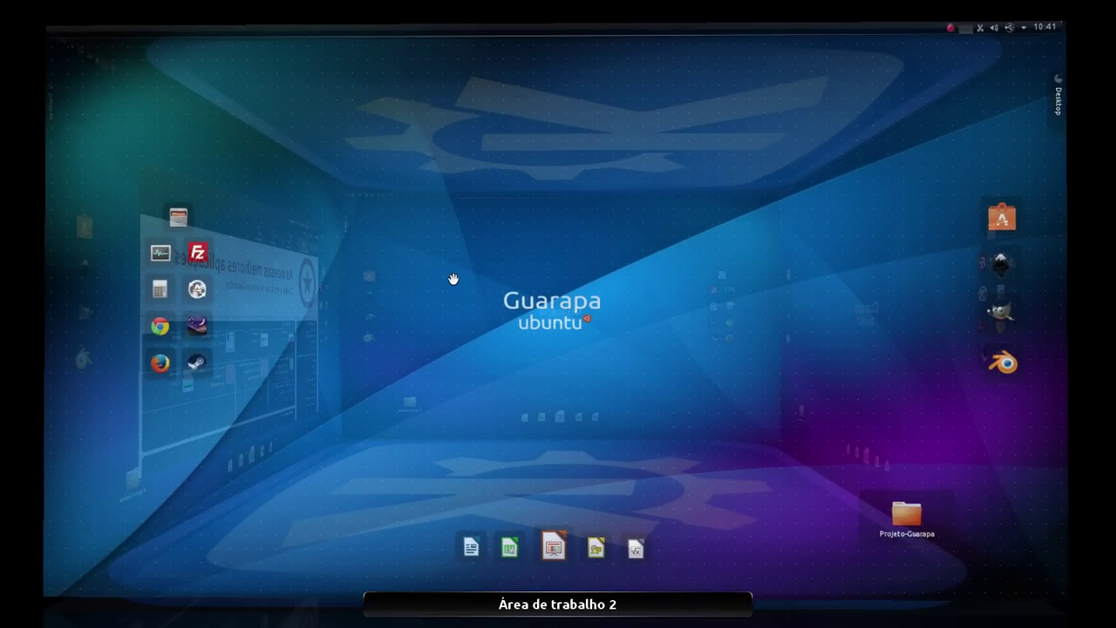
mouse_move(294, 306)
left_mouse_down()
mouse_move(546, 317)
mouse_move(376, 311)
mouse_move(324, 297)
mouse_move(306, 323)
left_mouse_up()
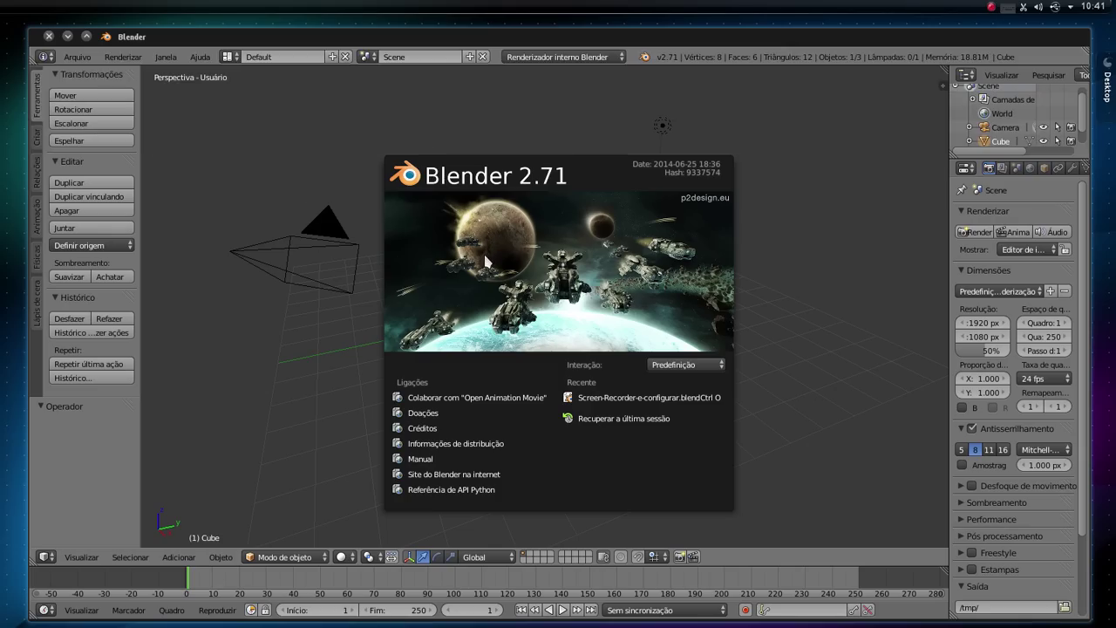
- Rotate the desktop cube through all four desktops, view its top cap, and return to virtual desktop 1
key("ctrl+alt+Right")
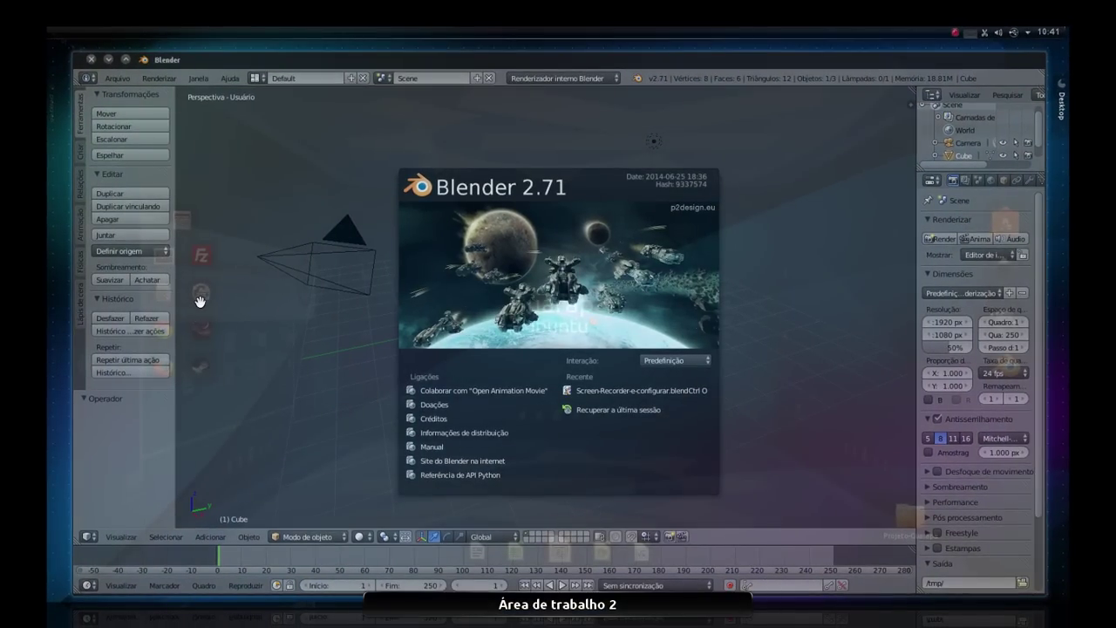
left_click_drag(200, 301, 19, 294)
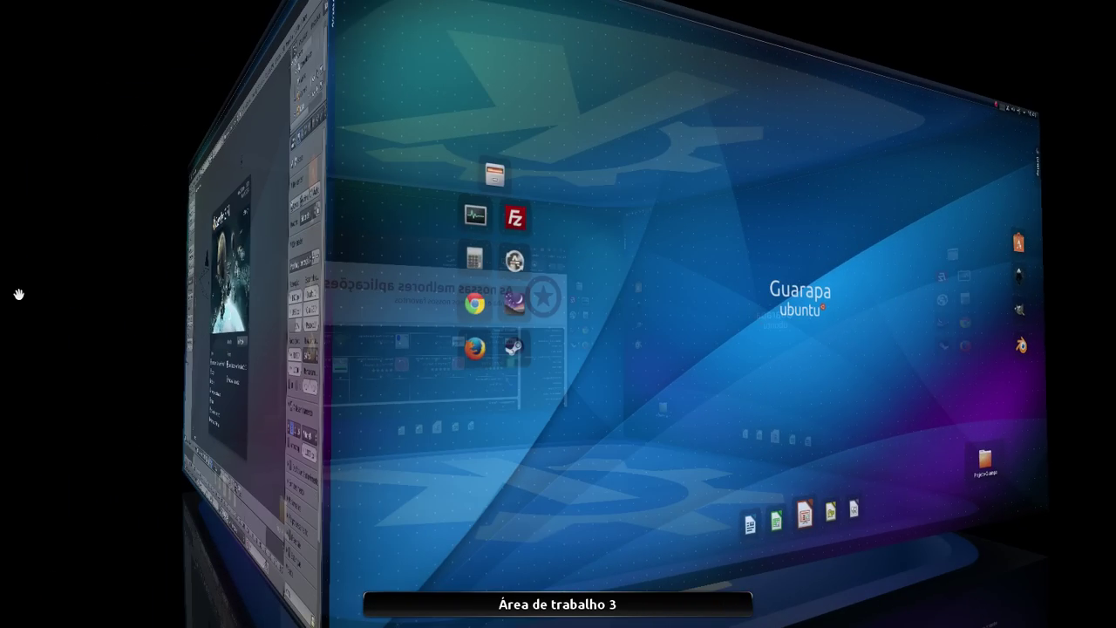
left_click_drag(660, 294, 439, 489)
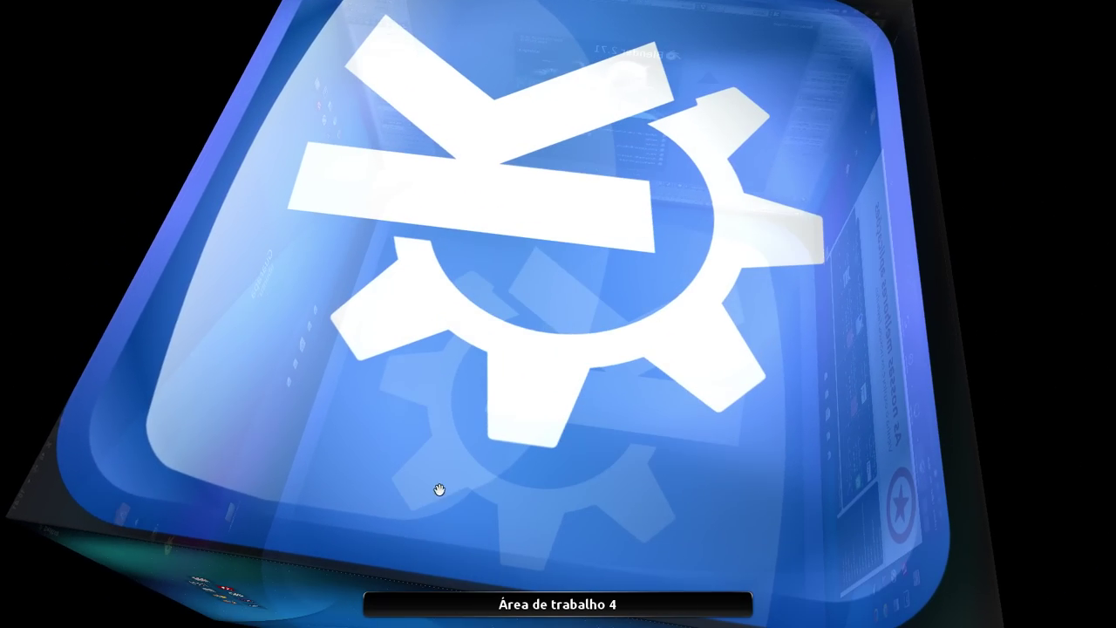
left_click_drag(825, 159, 999, 44)
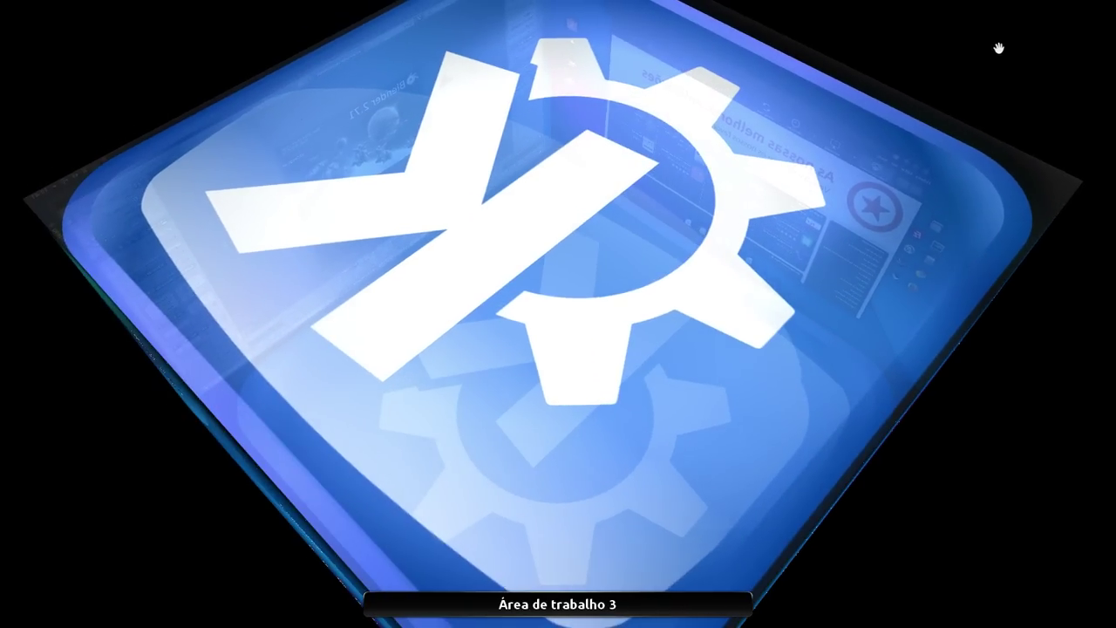
left_click_drag(681, 406, 685, 318)
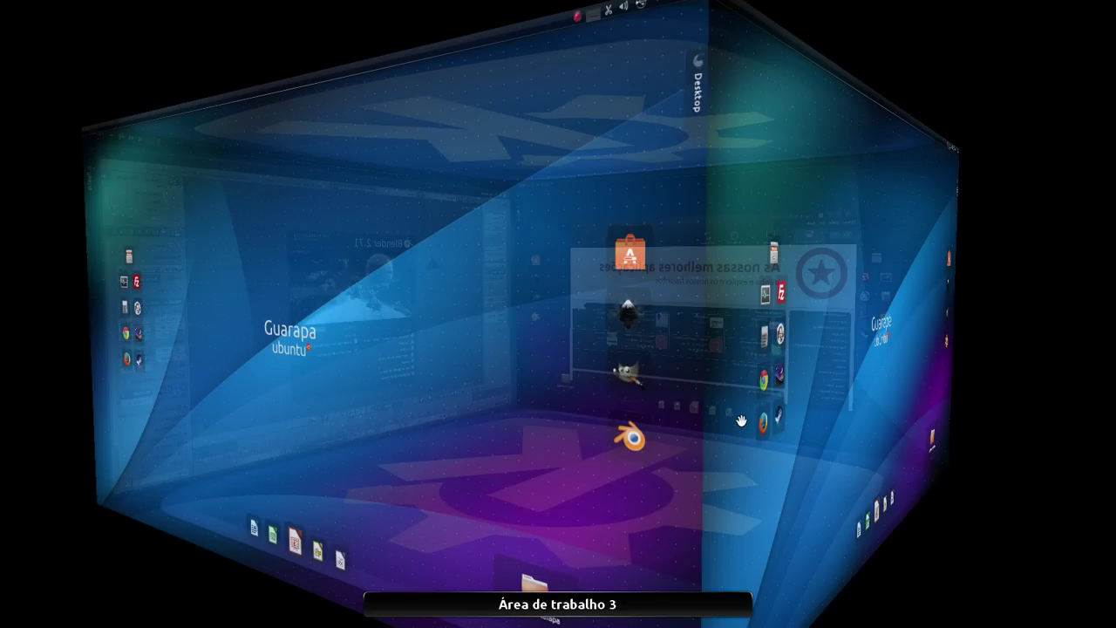
key("ctrl+alt+Right")
left_click_drag(616, 411, 428, 407)
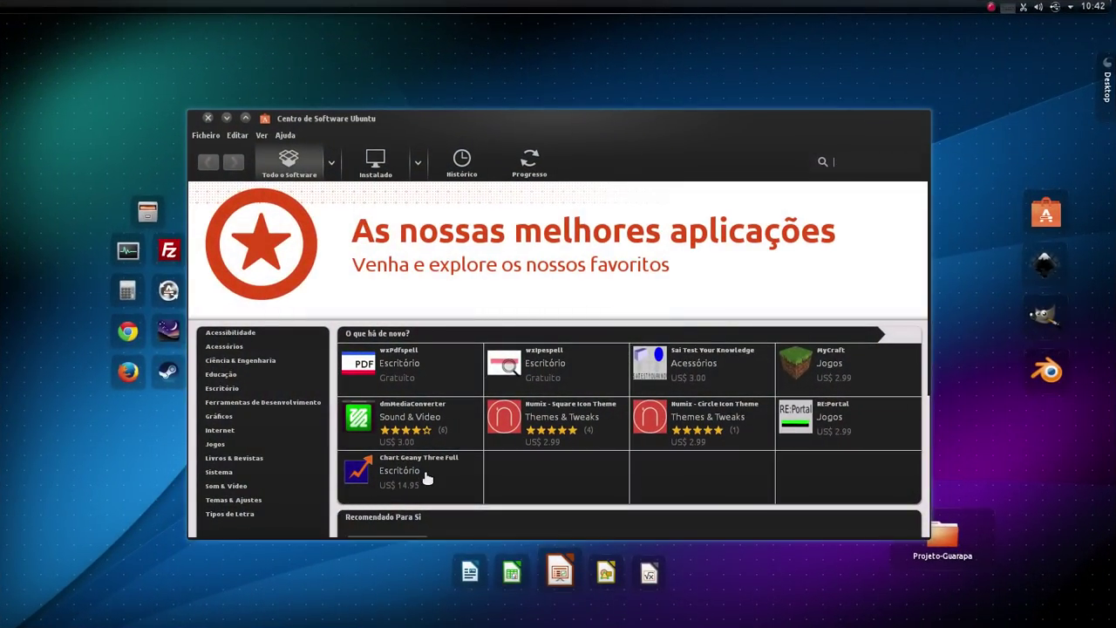
- Minimize the Ubuntu Software Center and switch between the virtual desktops through the dock's desktop pager
left_click(226, 119)
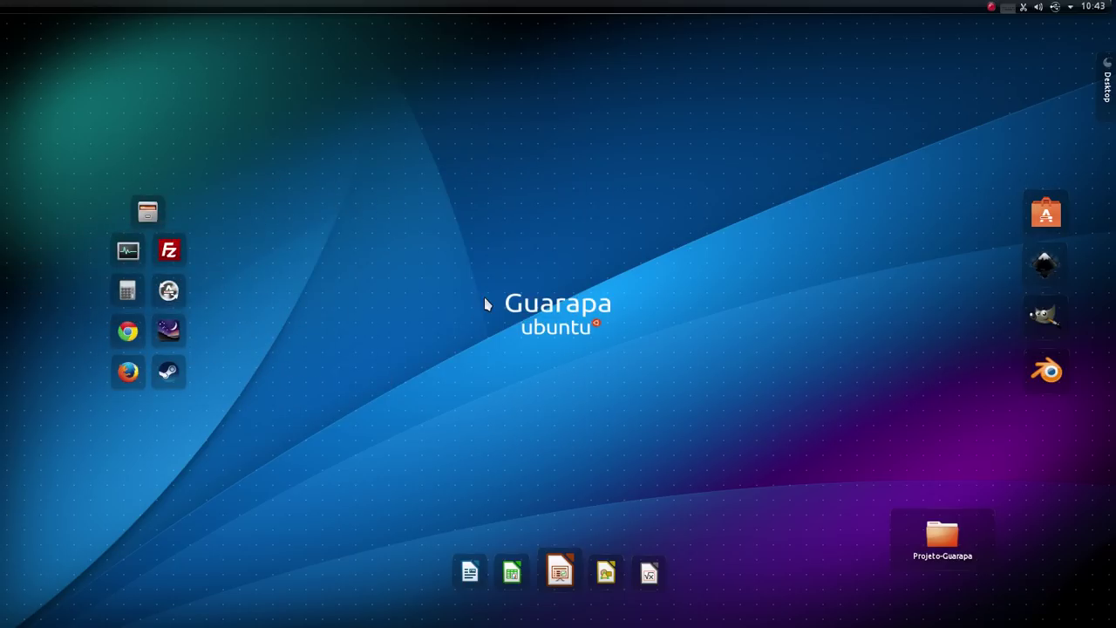
mouse_move(2, 188)
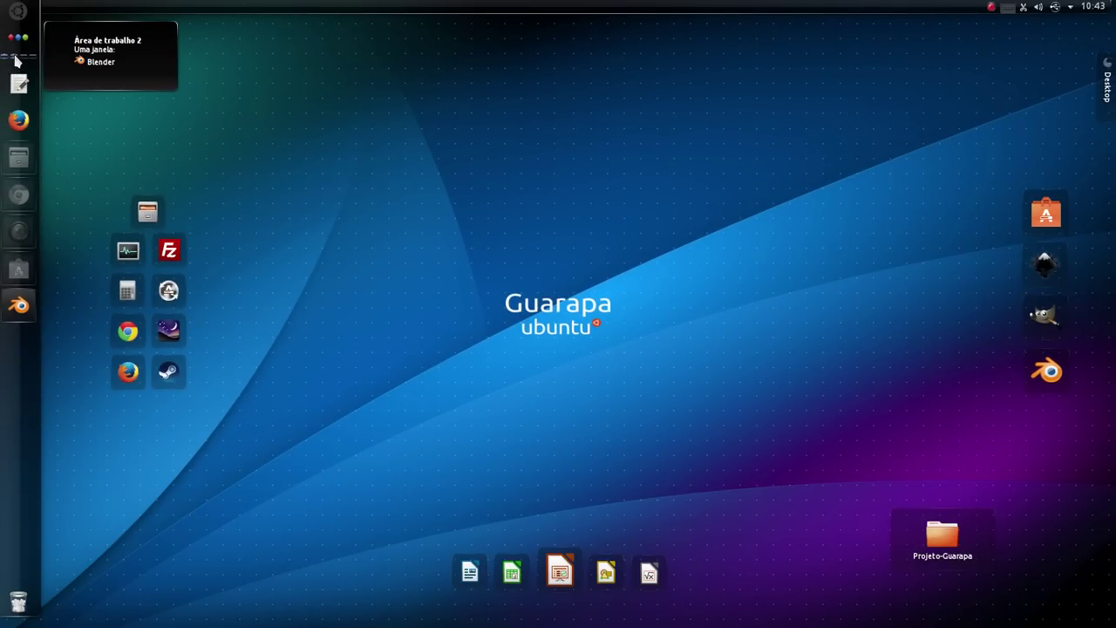
left_click(18, 59)
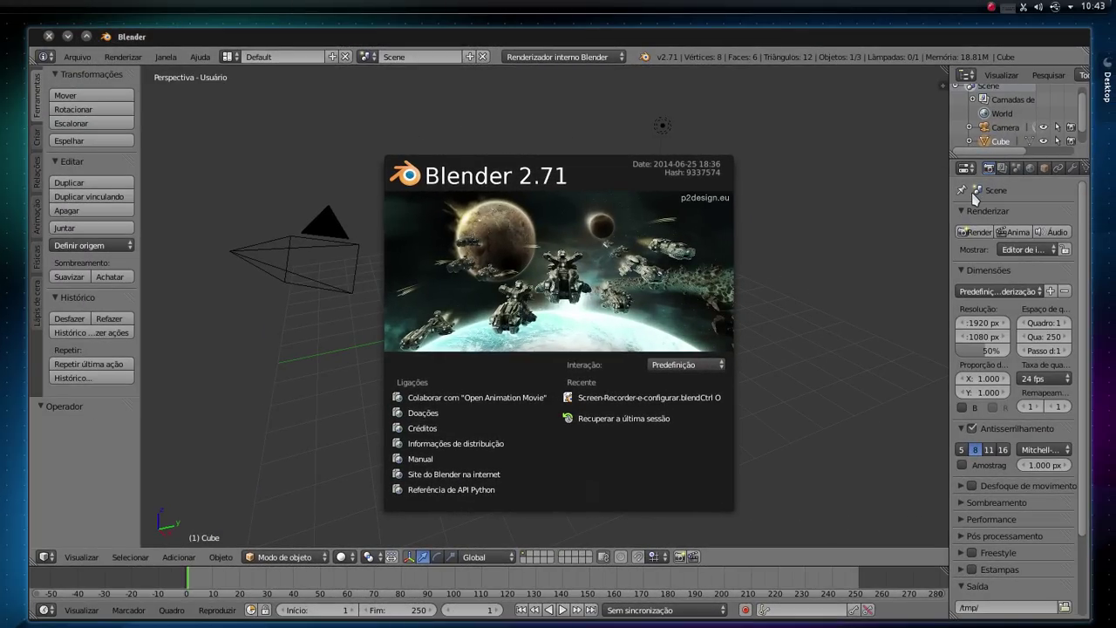
mouse_move(2, 155)
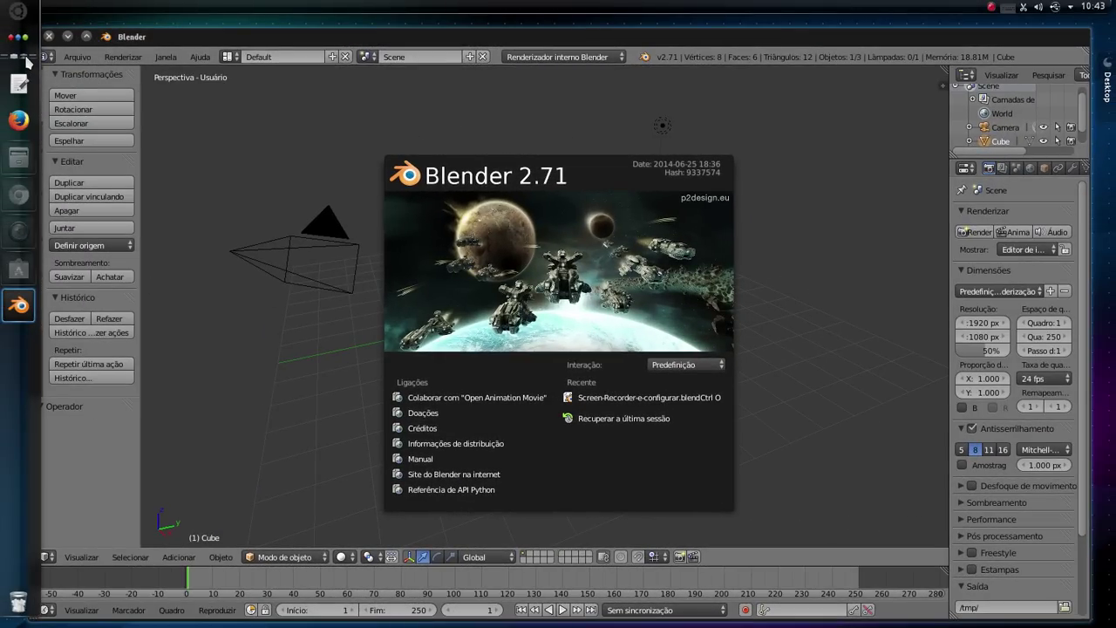
scroll(26, 61, "up", 1)
scroll(35, 59, "up", 1)
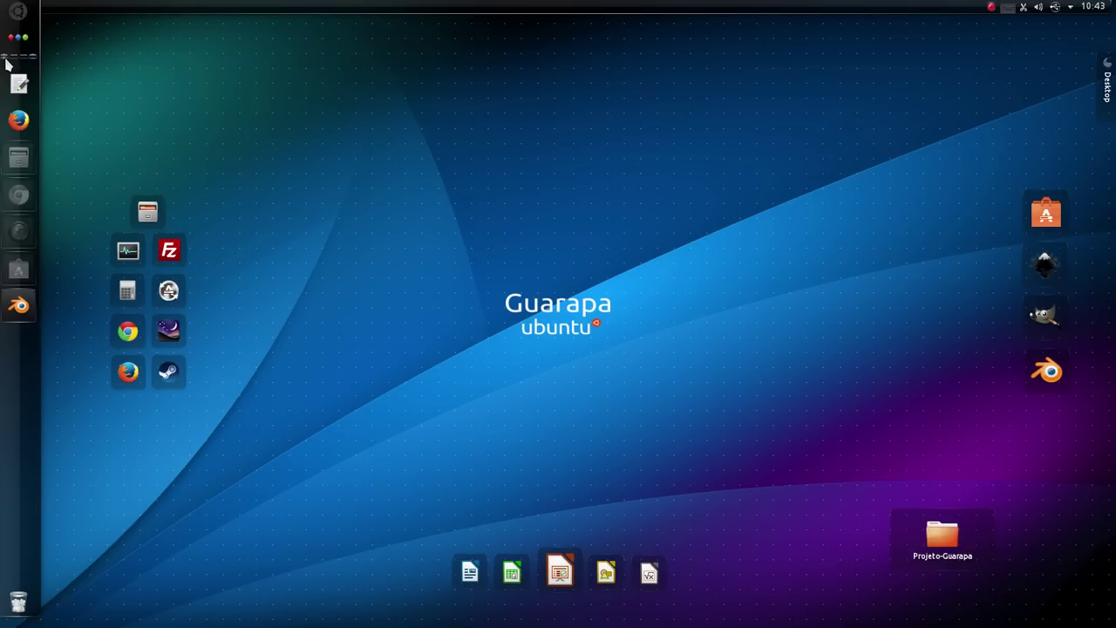
key("ctrl+alt+Left")
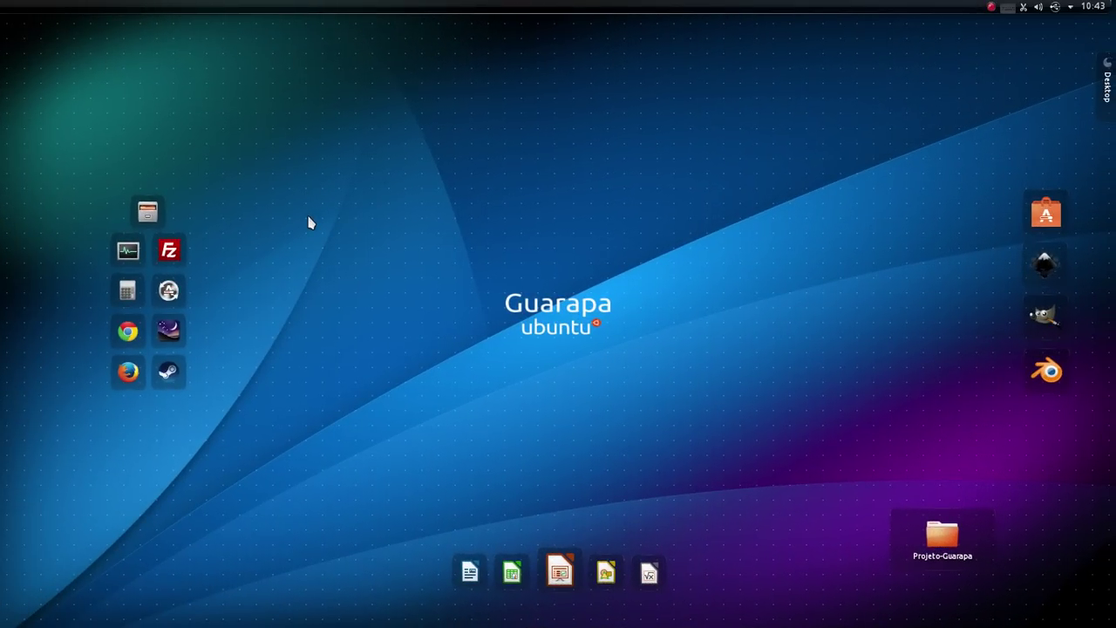
- Open the system settings and show the Áreas de trabalho virtuais page under Comportamento do espaço de trabalho
mouse_move(3, 288)
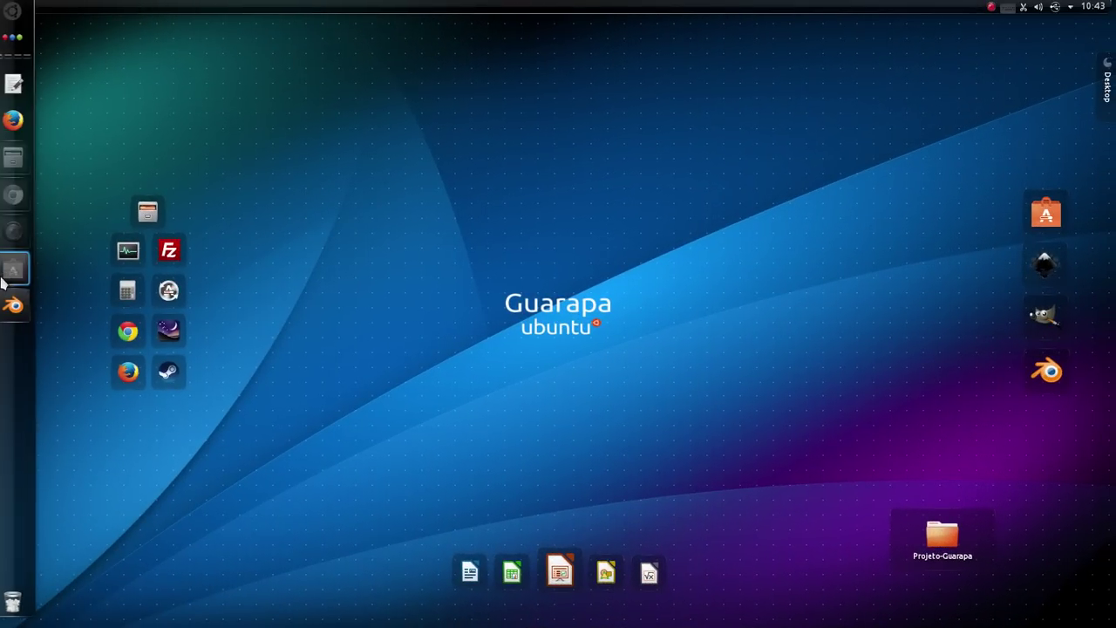
left_click(17, 13)
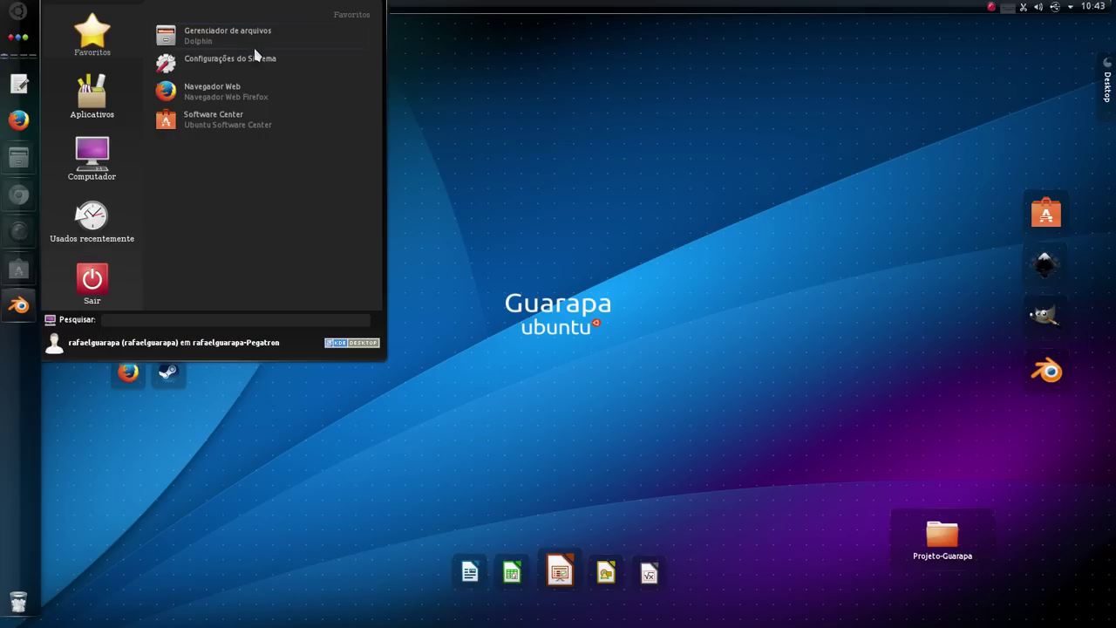
left_click(259, 68)
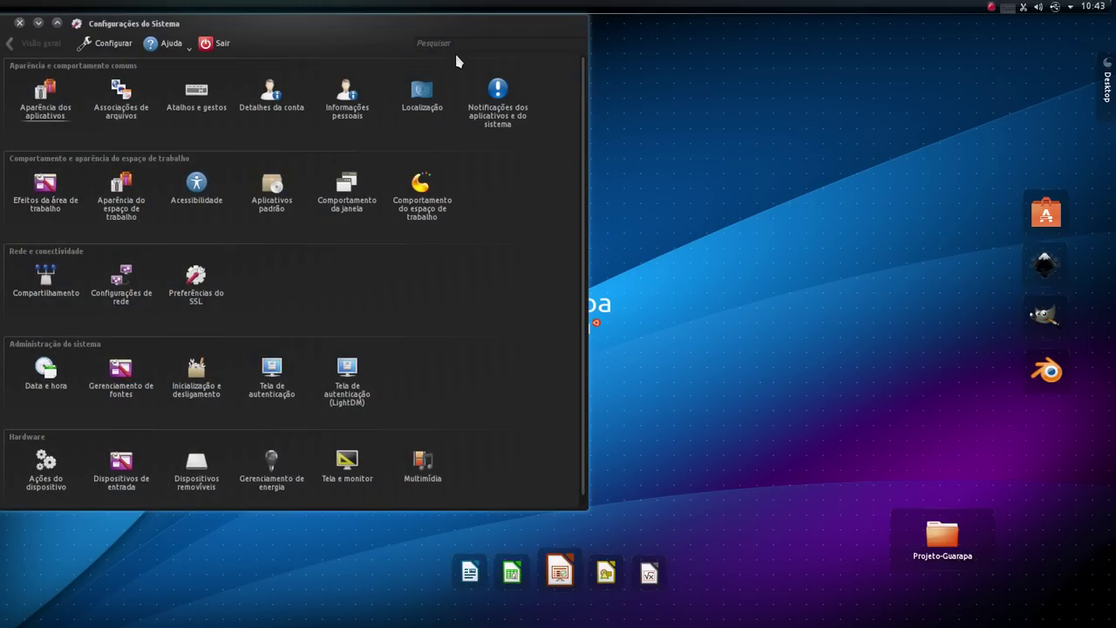
left_click_drag(448, 38, 741, 55)
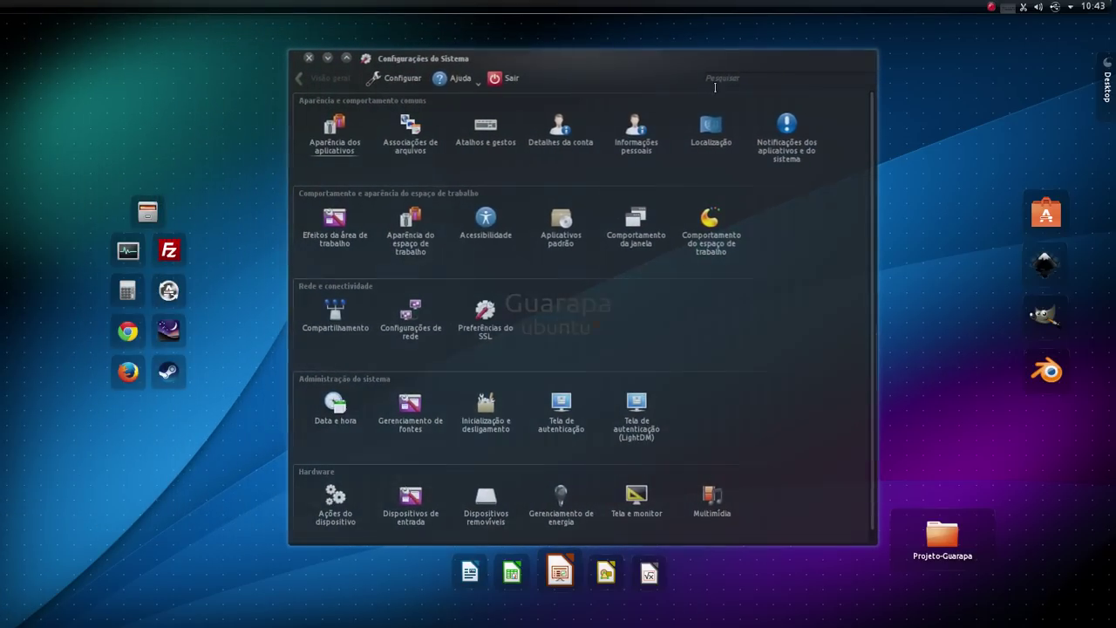
mouse_move(740, 219)
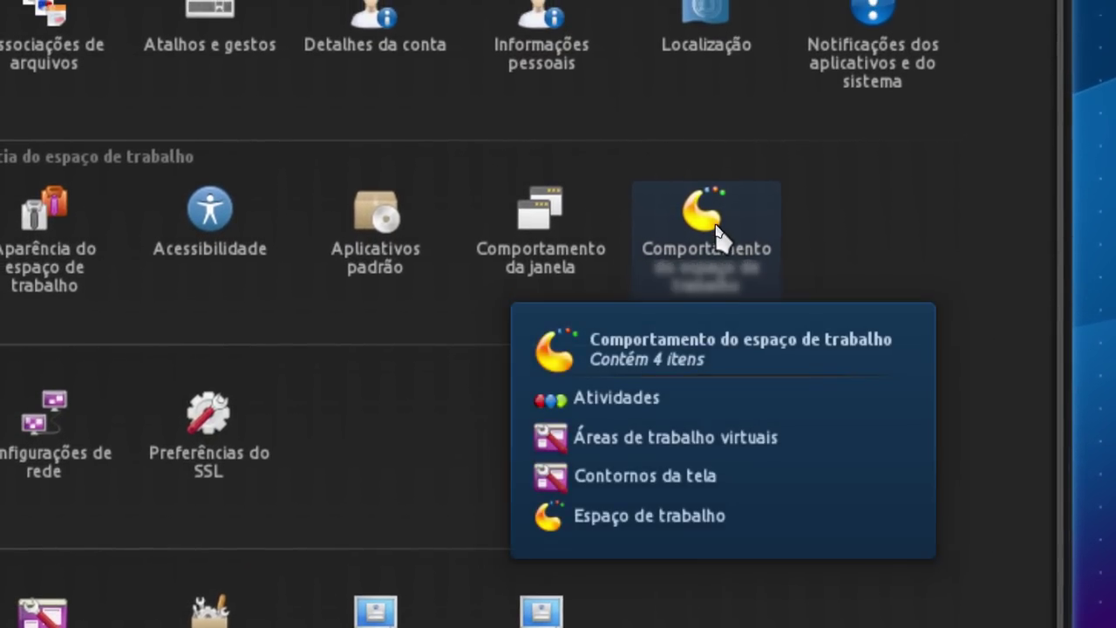
left_click(702, 192)
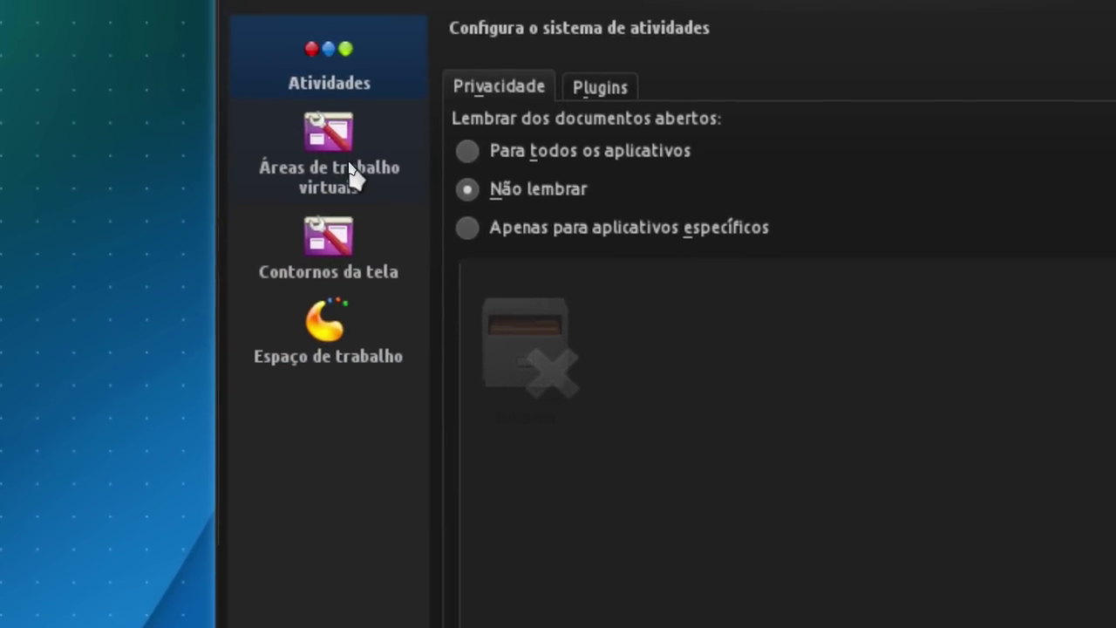
left_click(354, 179)
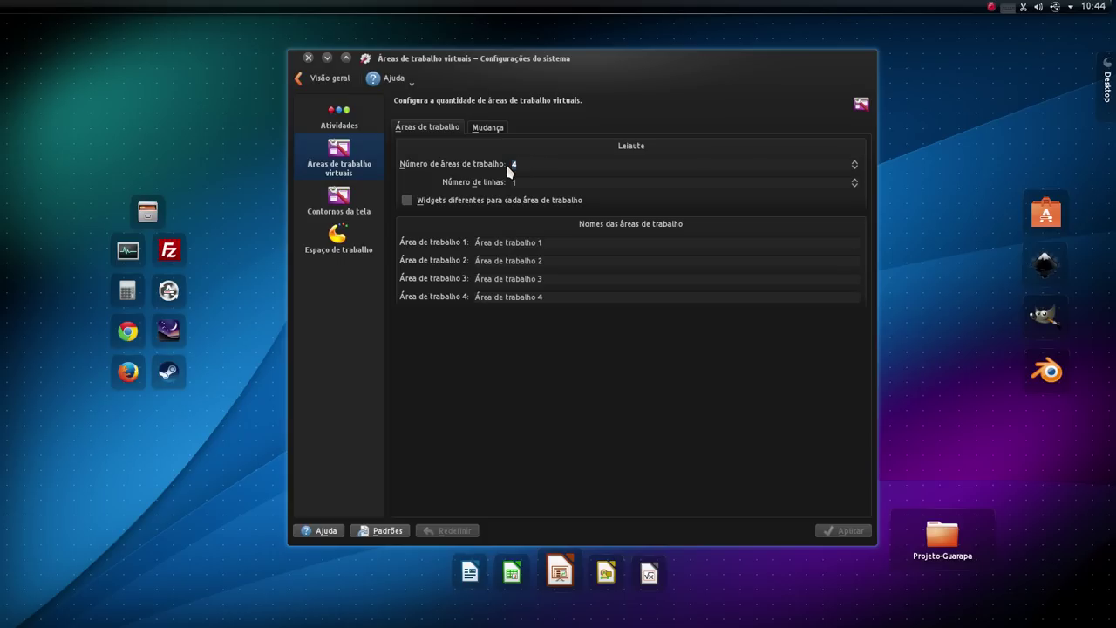
- Examine the desktop cube by rotating it with four virtual desktops configured
key("ctrl+F11")
left_click_drag(861, 160, 901, 192)
left_click(582, 248)
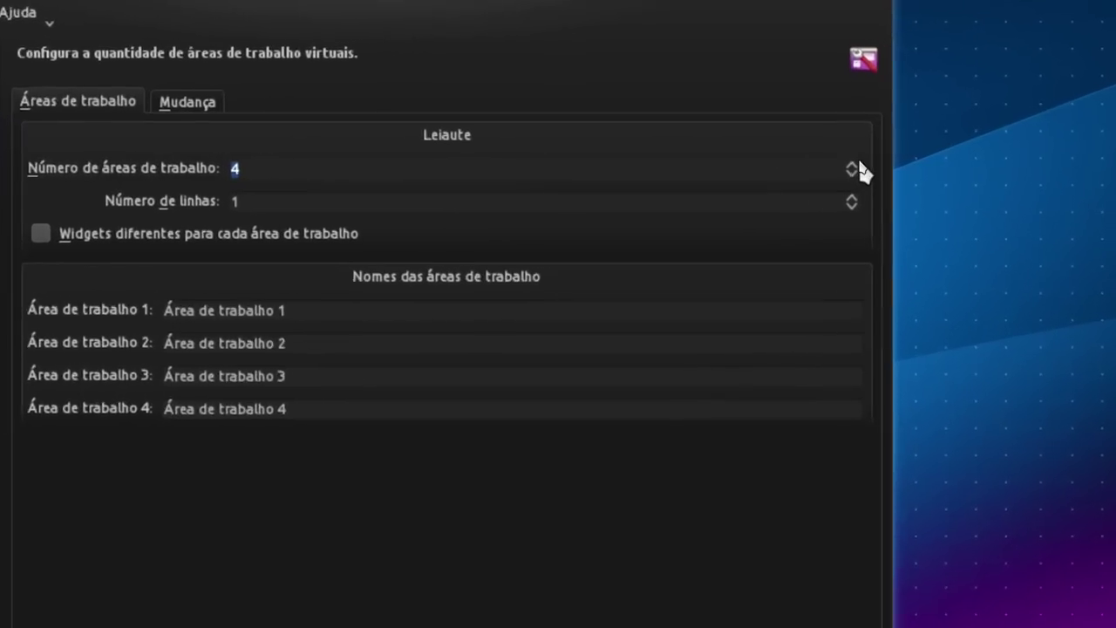
- Set the number of virtual desktops to 3 and apply the change
left_click(856, 165)
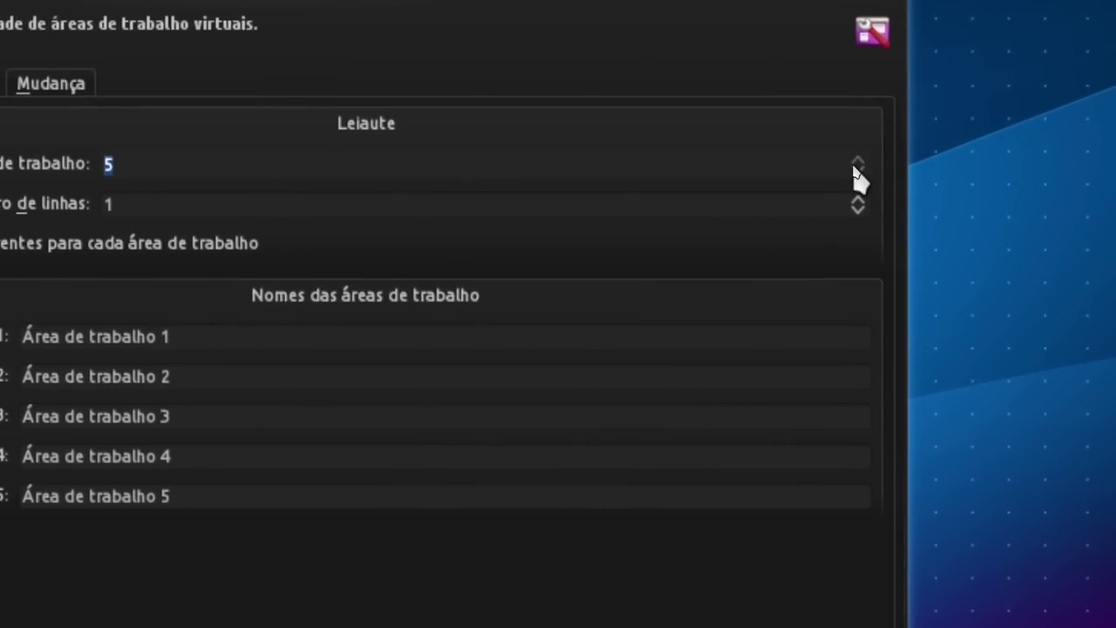
left_click(856, 166)
left_click(856, 171)
left_click(856, 172)
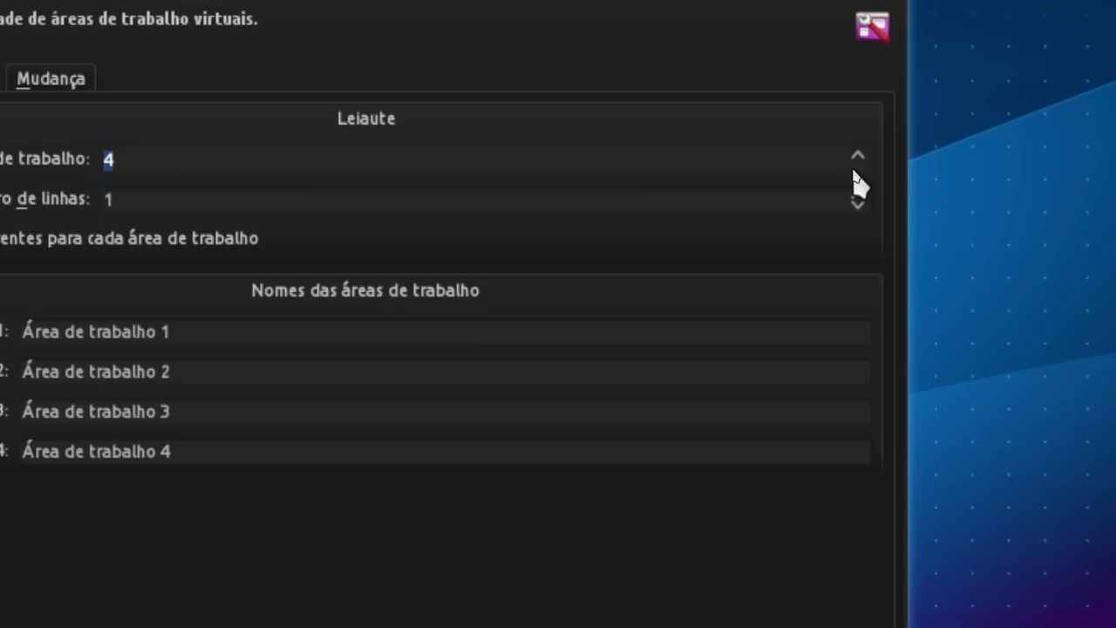
left_click(856, 175)
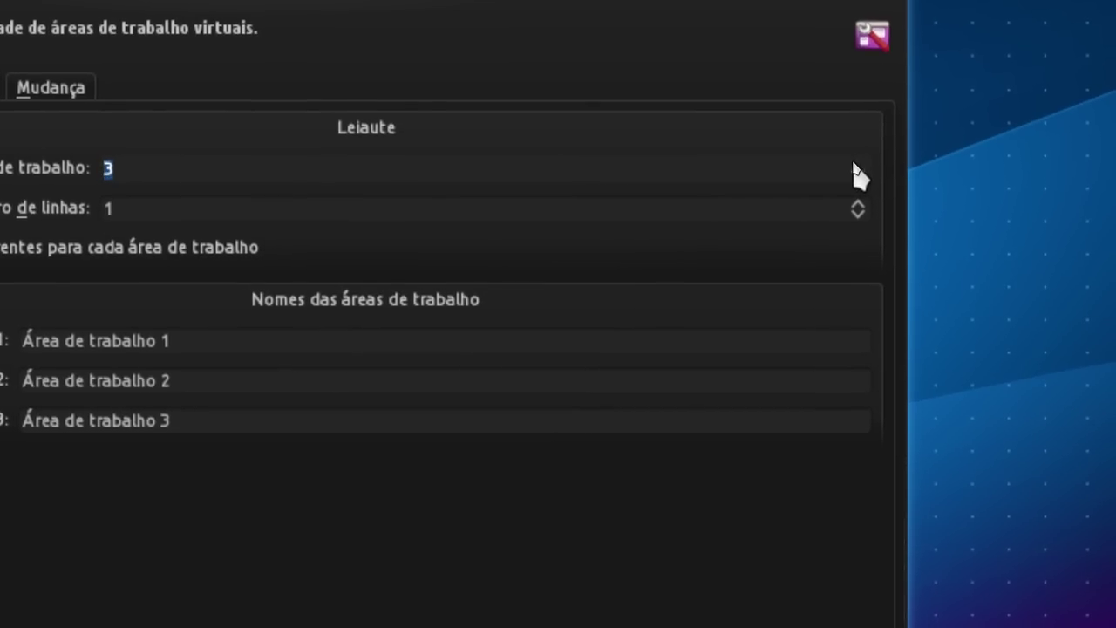
left_click(855, 165)
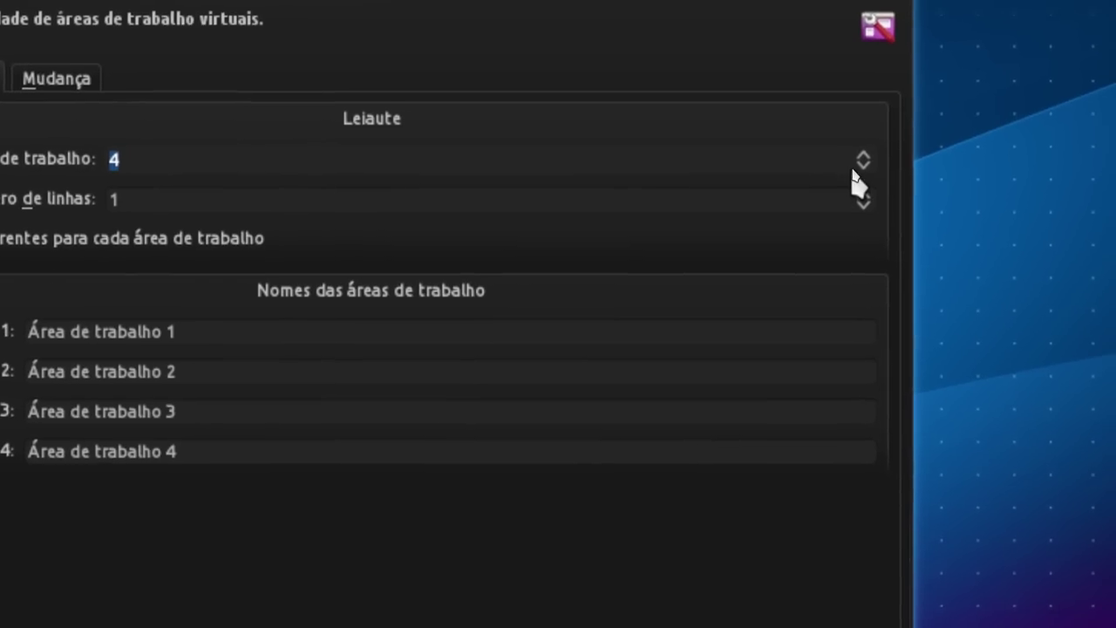
left_click(863, 194)
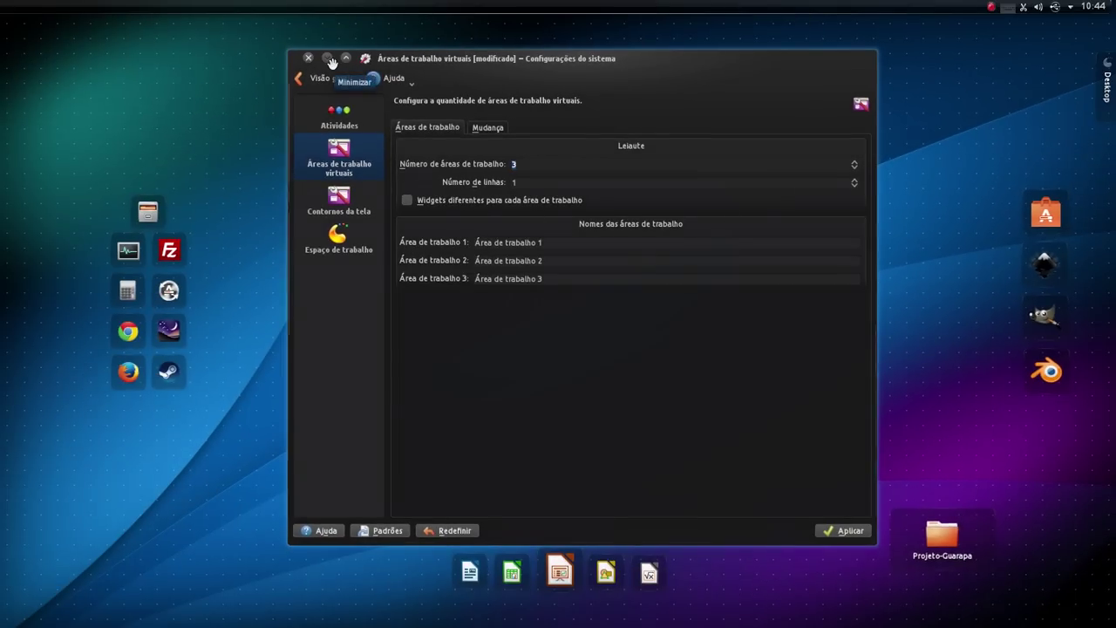
key("ctrl+F11")
left_click_drag(331, 62, 343, 102)
left_click(677, 261)
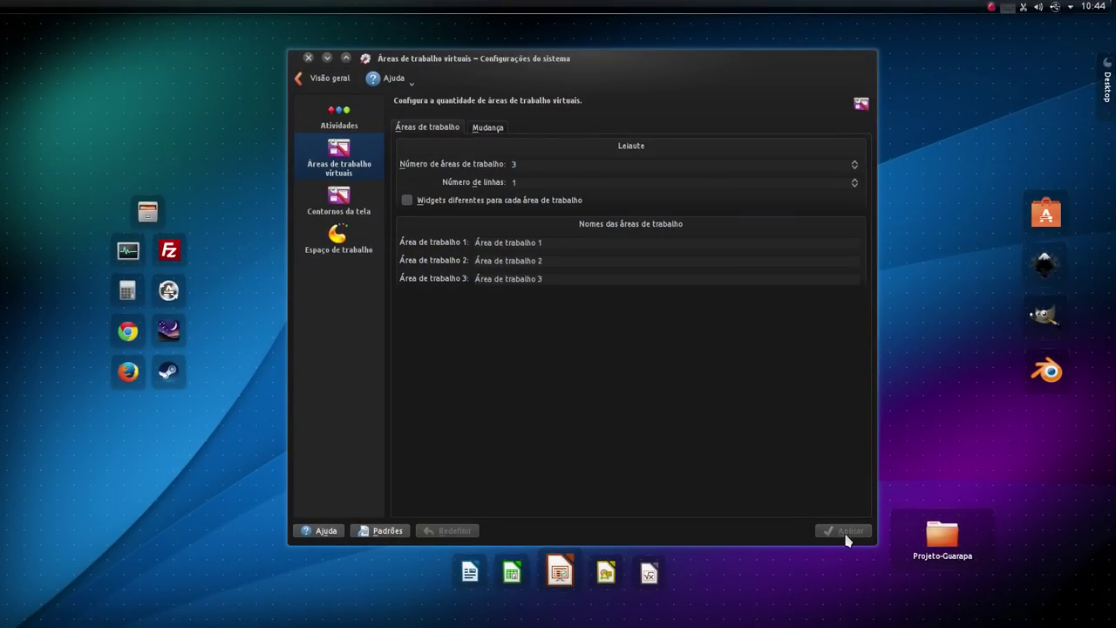
- Tilt the desktop cube vertically to examine its shape with three virtual desktops
key("ctrl+F11")
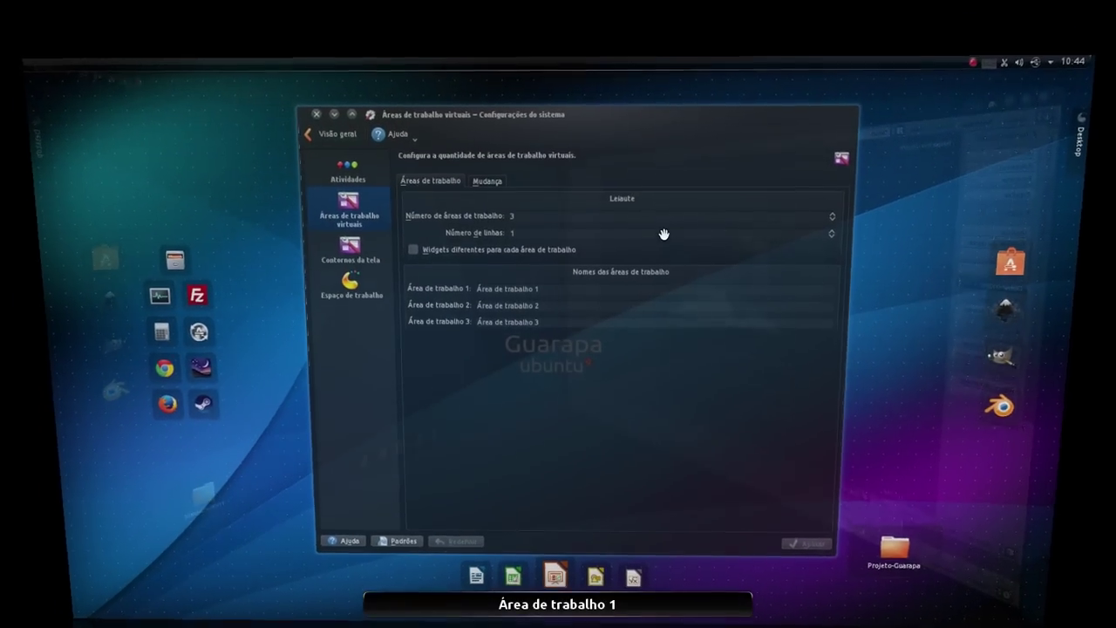
left_click_drag(663, 232, 657, 535)
left_click_drag(583, 476, 593, 196)
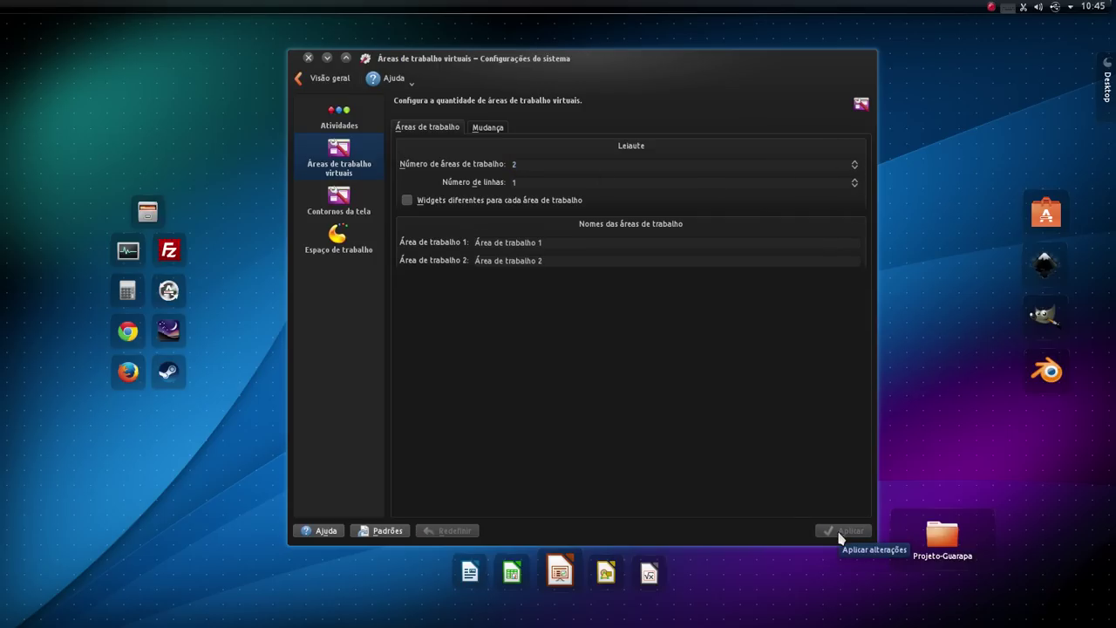
- Rotate the desktop cube to examine its shape with two virtual desktops
key("ctrl+F11")
left_click_drag(889, 416, 845, 356)
left_click_drag(764, 262, 785, 244)
- Set the number of virtual desktops to 5, apply it, and rotate the desktop cube to Área de trabalho 2
left_click(855, 165)
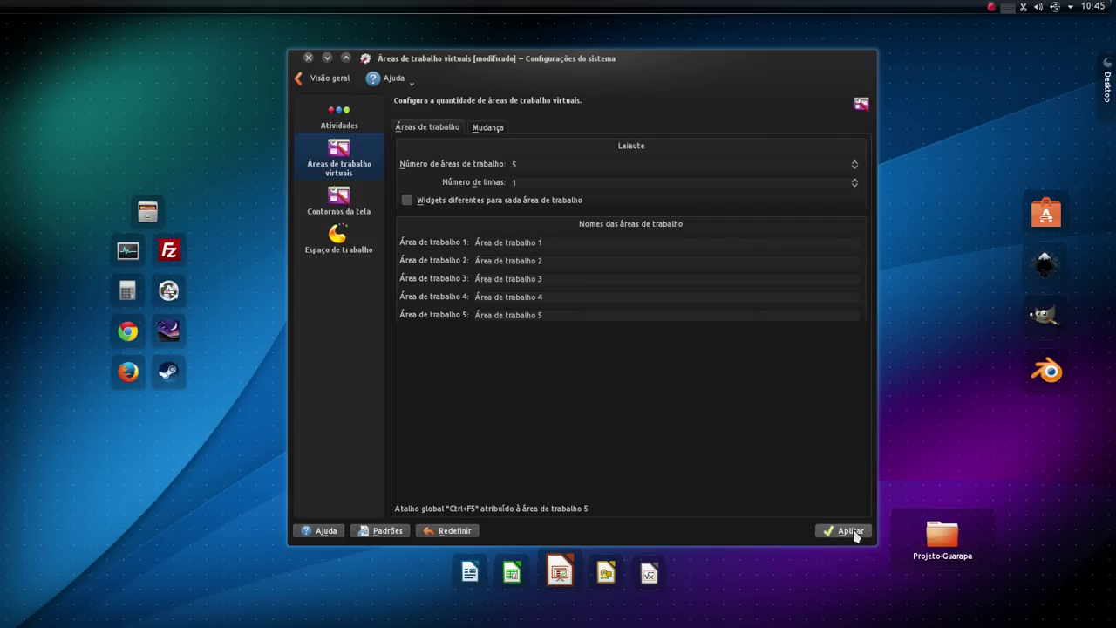
key("ctrl+F1")
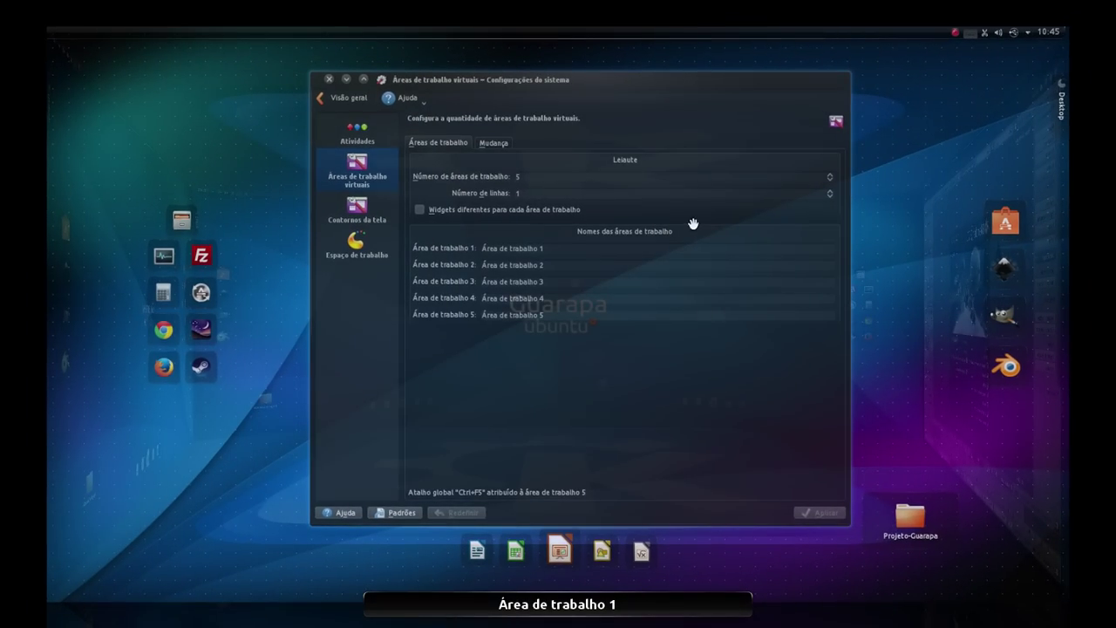
left_click_drag(693, 224, 646, 293)
left_click(645, 293)
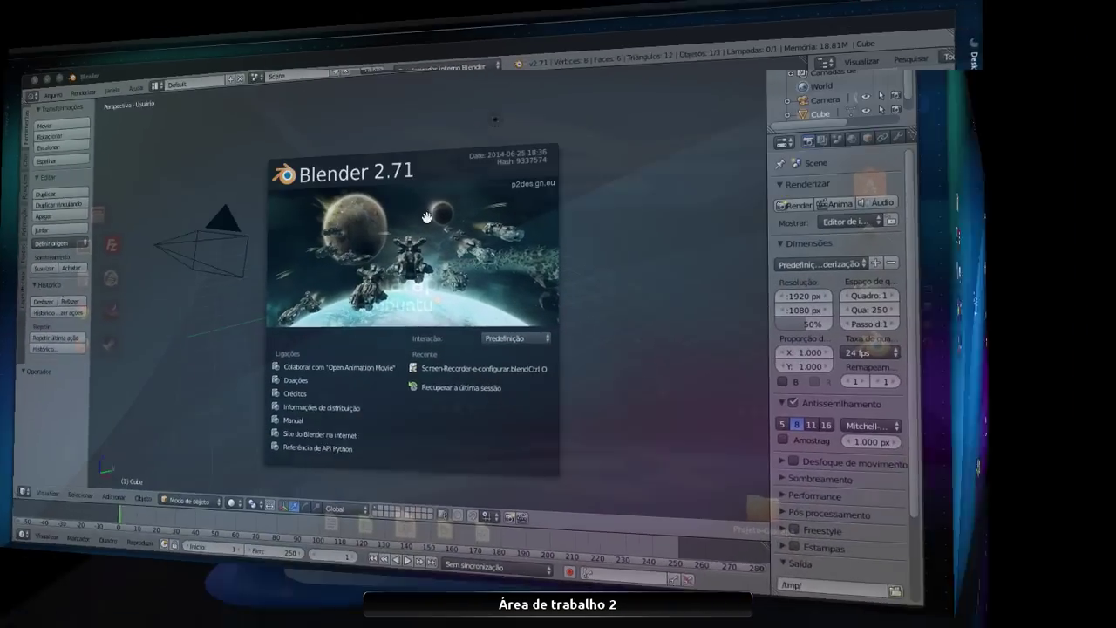
- Rotate the desktop cube back to Área de trabalho 1 to examine its shape with five virtual desktops
left_click_drag(427, 217, 713, 288)
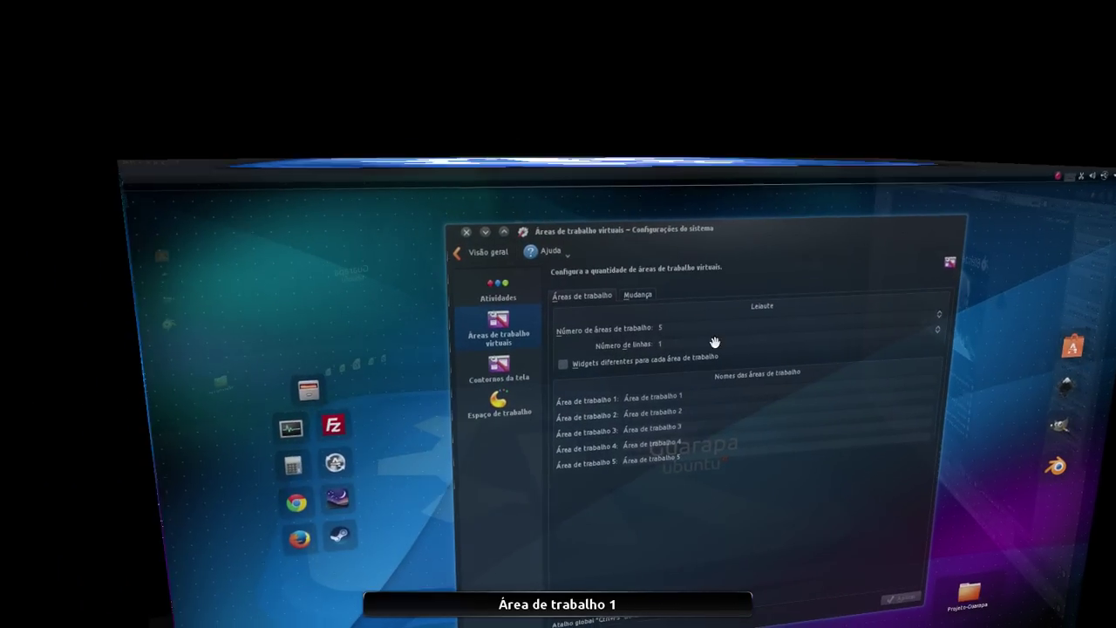
left_click_drag(714, 342, 879, 229)
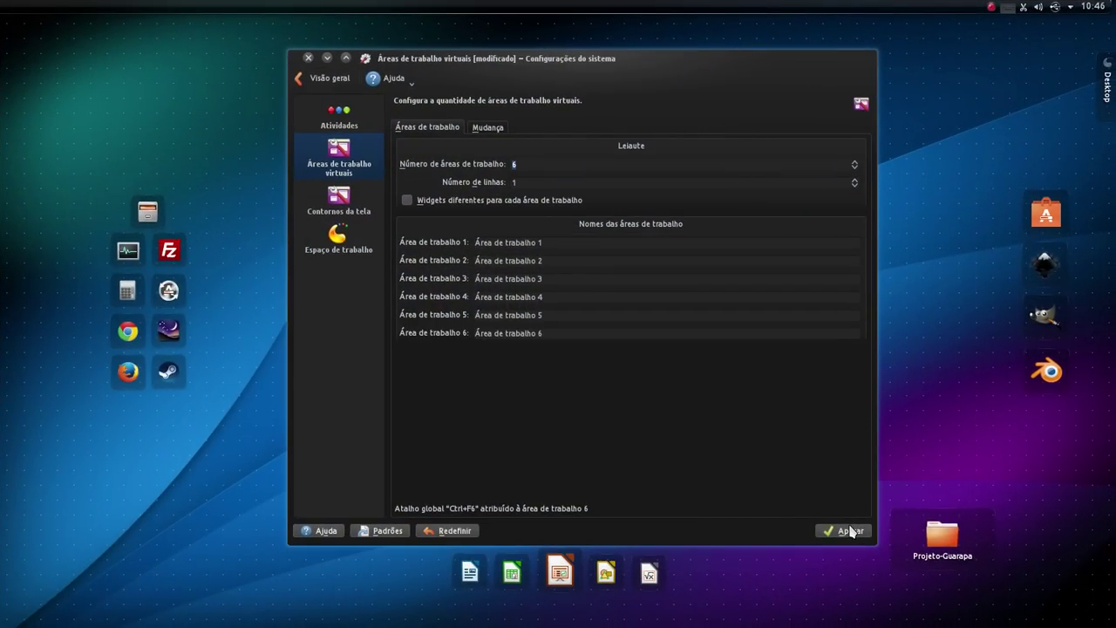
- Apply 6 virtual desktops and tilt and rotate the desktop cube to examine its shape from above
key("ctrl+F11")
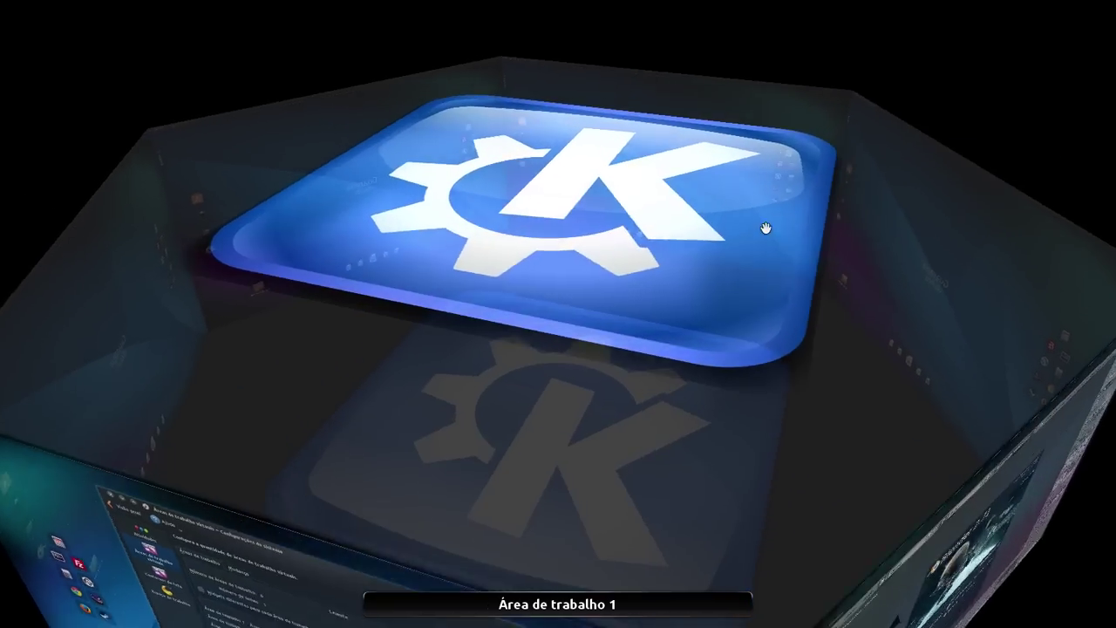
left_click_drag(765, 228, 882, 180)
left_click(847, 132)
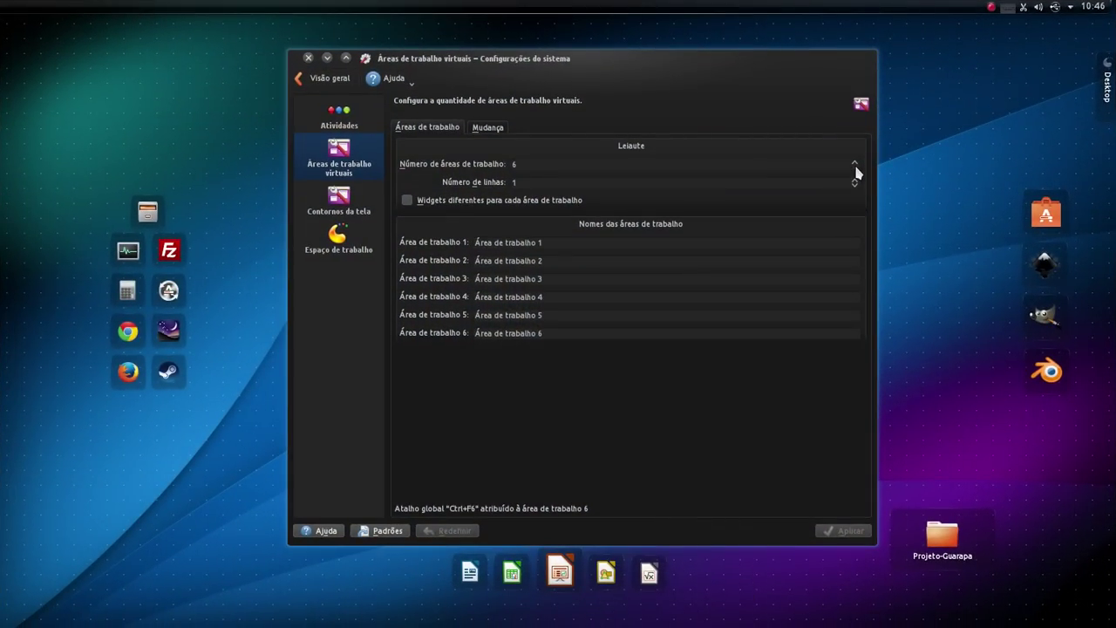
- Set the number of virtual desktops back to 5, apply it, and open the list of all desktop effects
left_click(855, 167)
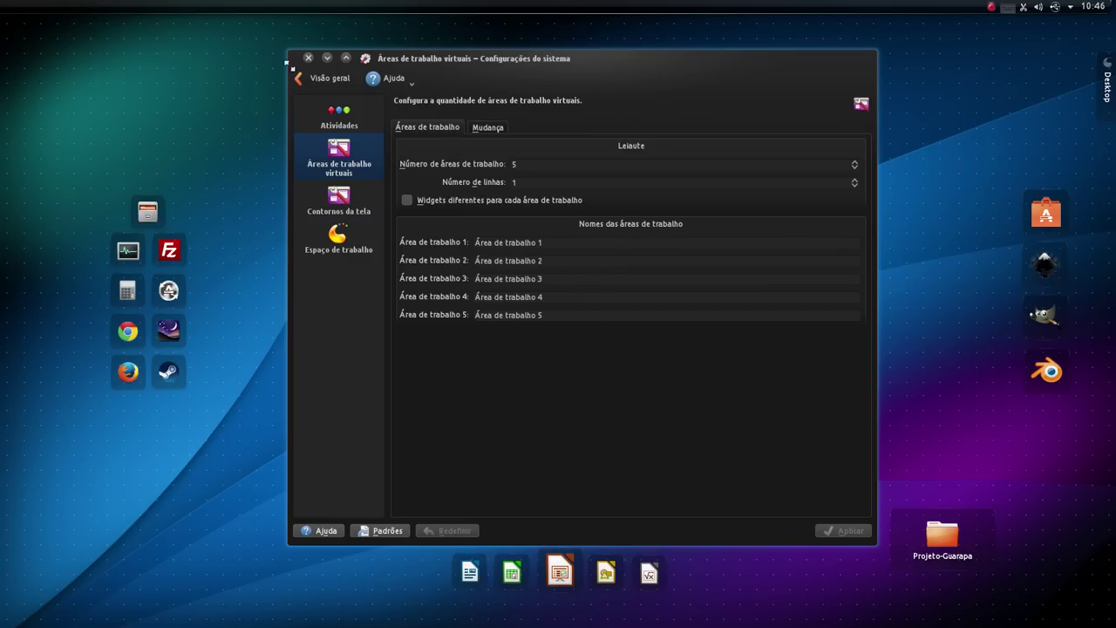
left_click(329, 79)
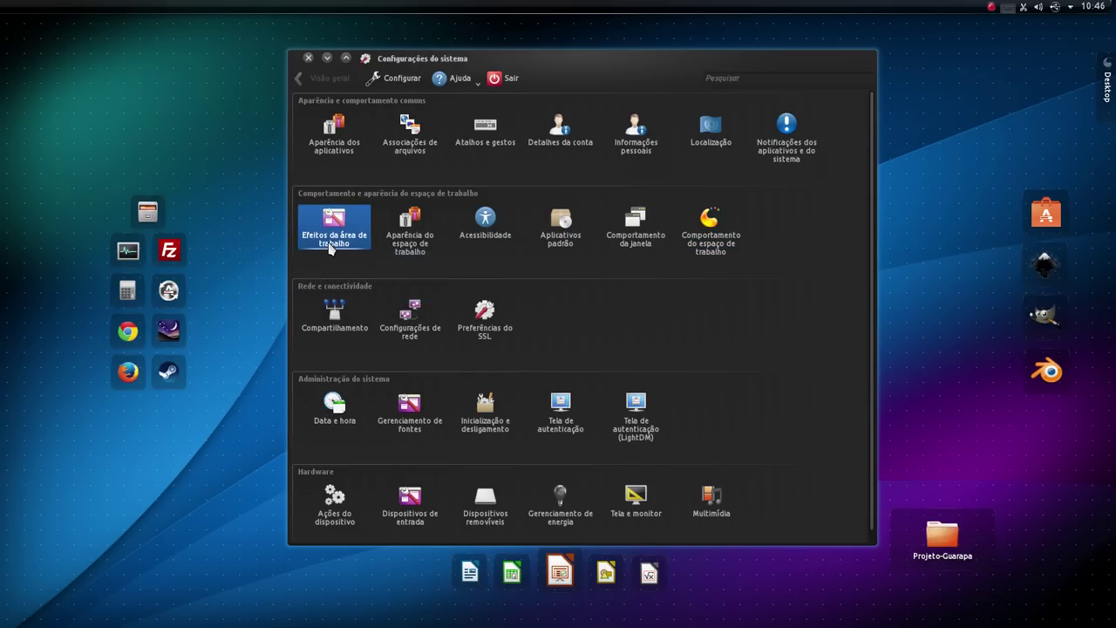
left_click(329, 244)
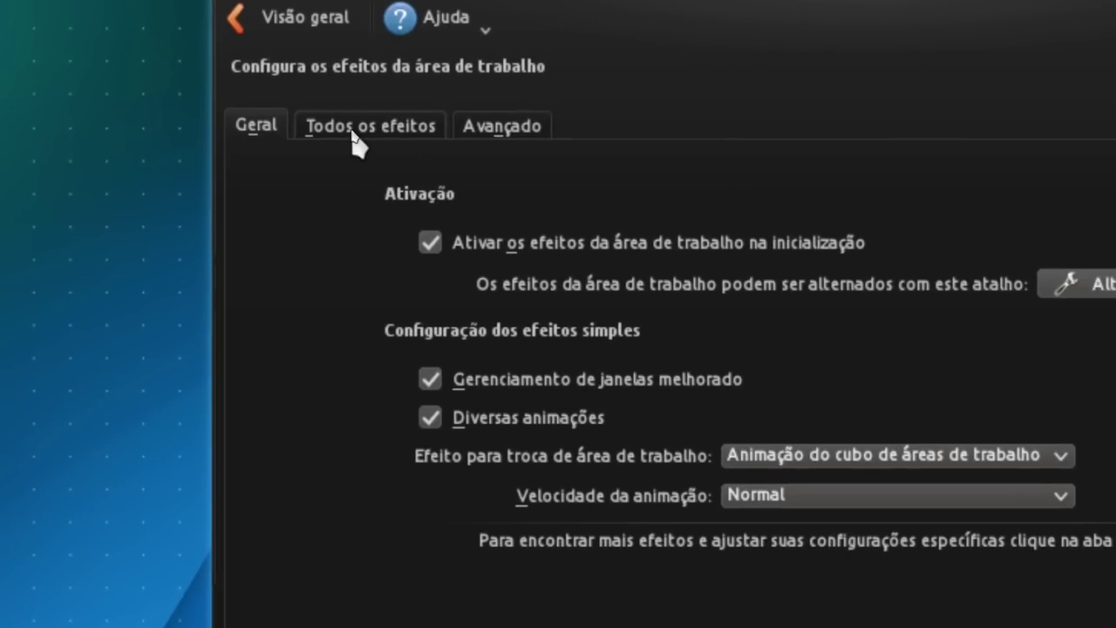
left_click(352, 130)
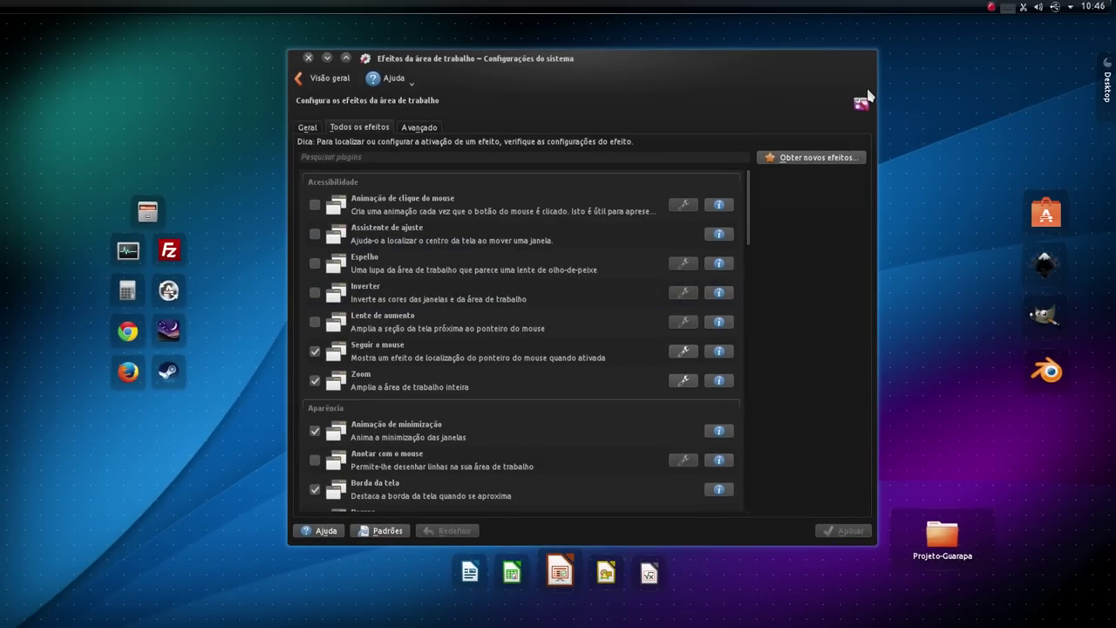
- Reposition the settings window and browse the Acessibilidade and Aparência desktop effects
left_click_drag(844, 73, 839, 132)
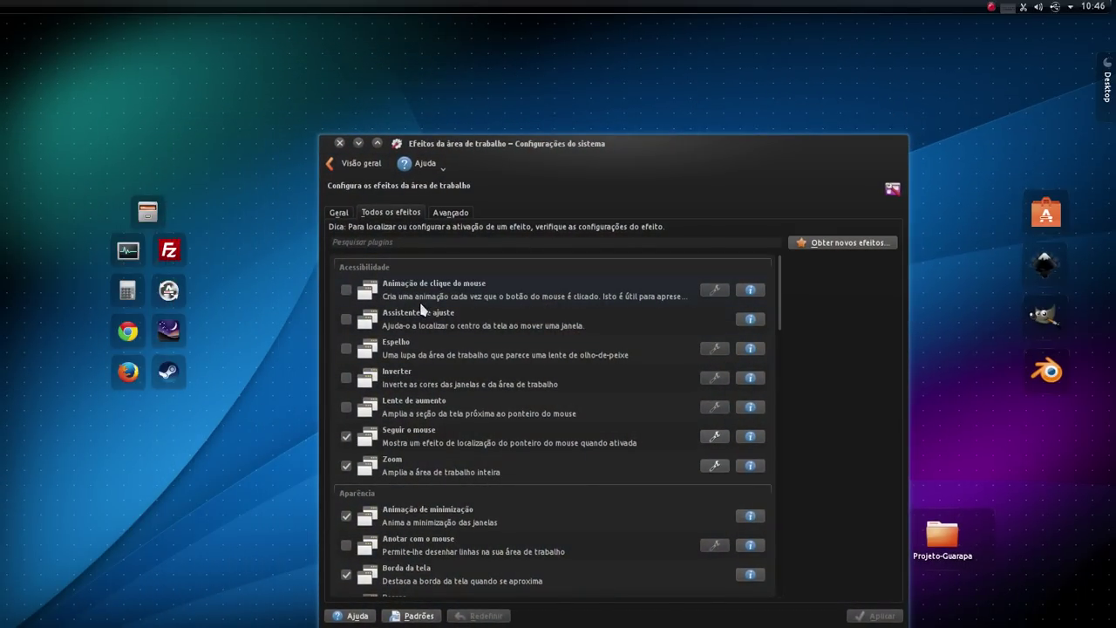
scroll(439, 447, "down", 1)
scroll(366, 366, "up", 1)
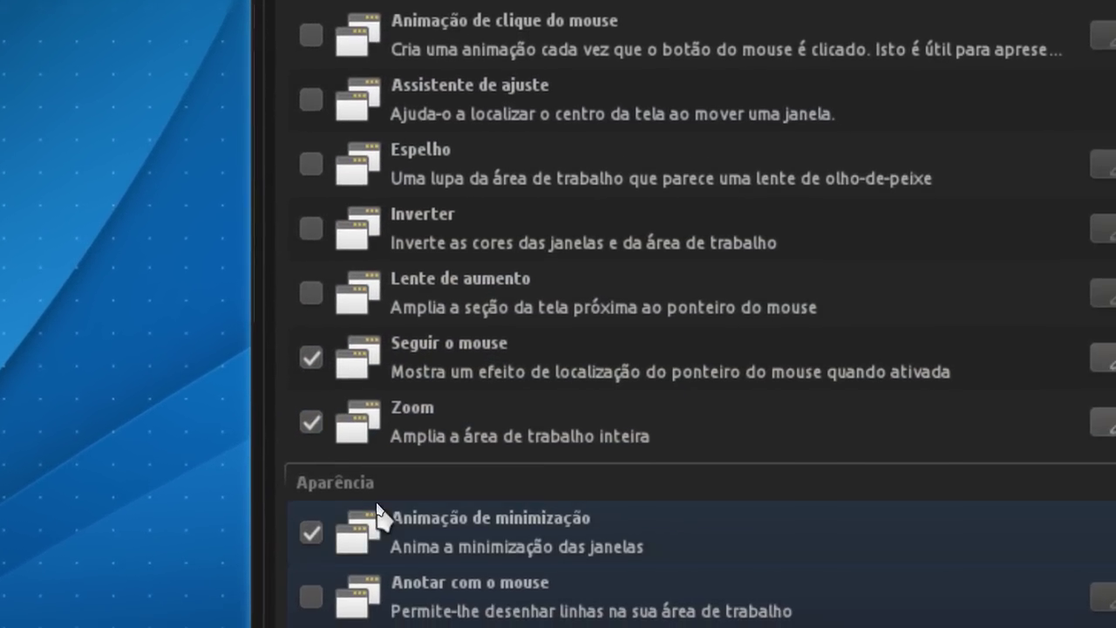
scroll(353, 515, "down", 3)
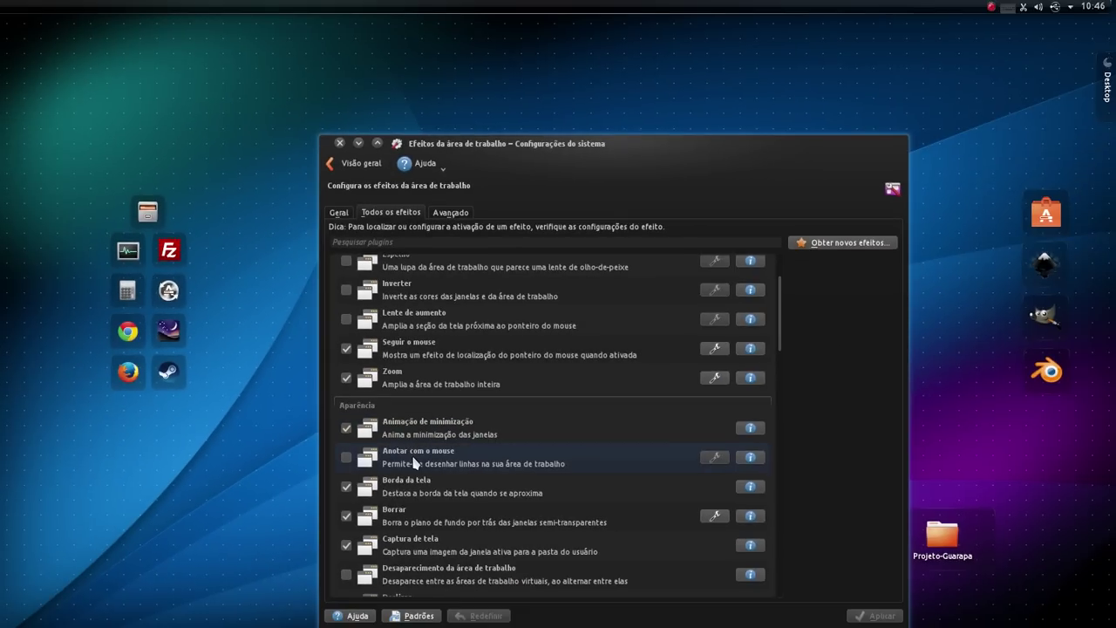
scroll(479, 523, "down", 2)
left_click_drag(793, 176, 710, 132)
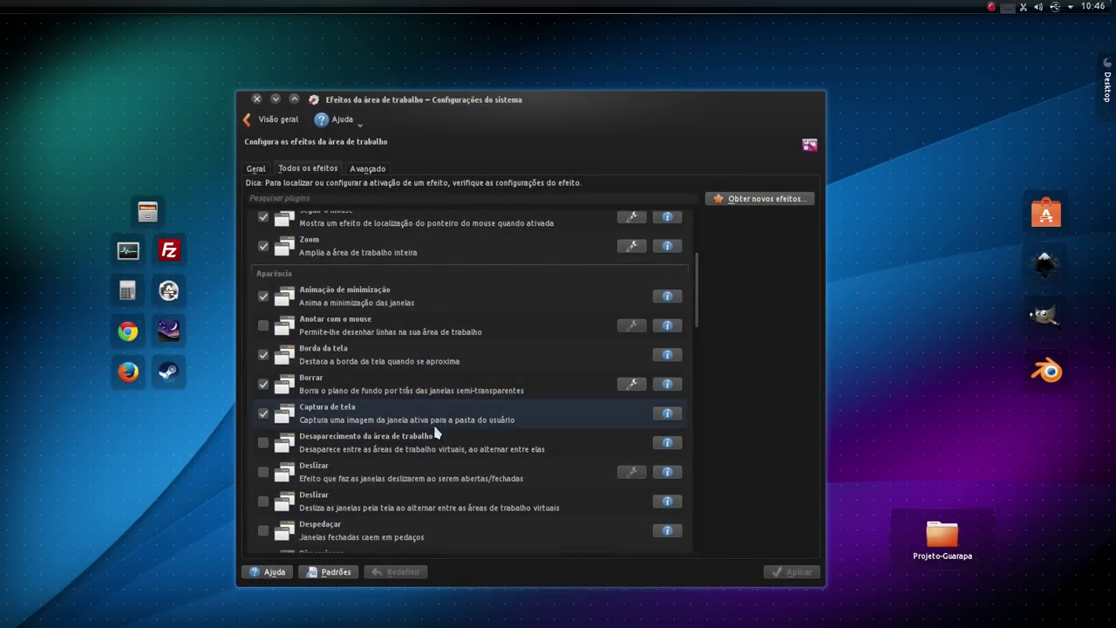
scroll(510, 445, "down", 3)
- Minimize and restore the settings window to demonstrate the minimization animation
left_click(275, 100)
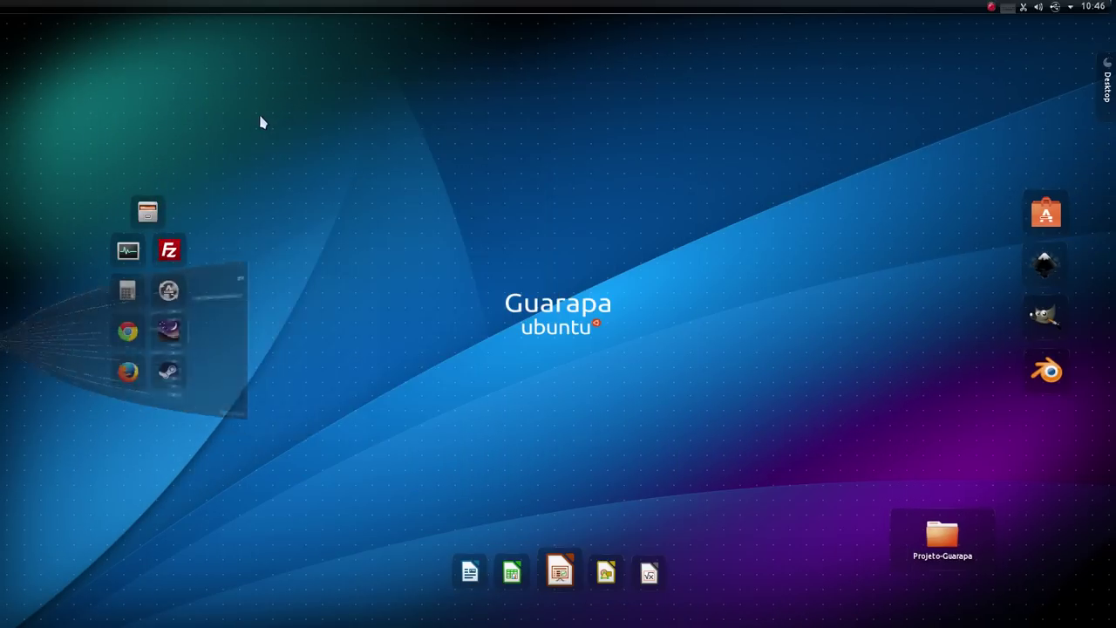
mouse_move(3, 270)
left_click(18, 341)
- Review the settings of the Animação do cubo de áreas de trabalho effect under Gerenciamento de janelas without changing them
scroll(489, 352, "down", 10)
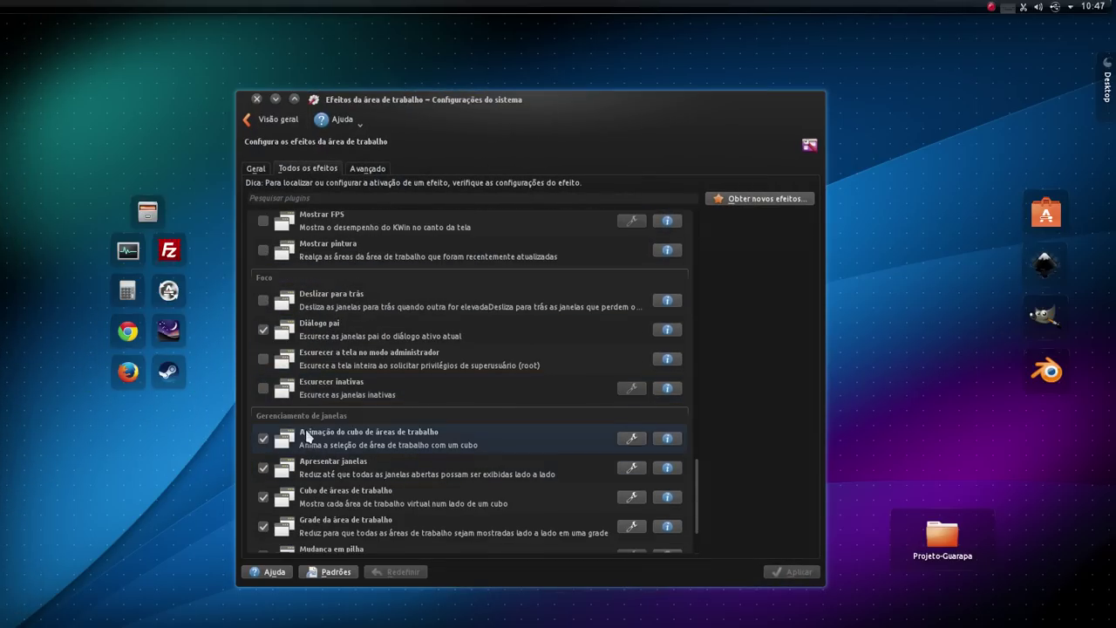
scroll(396, 396, "down", 2)
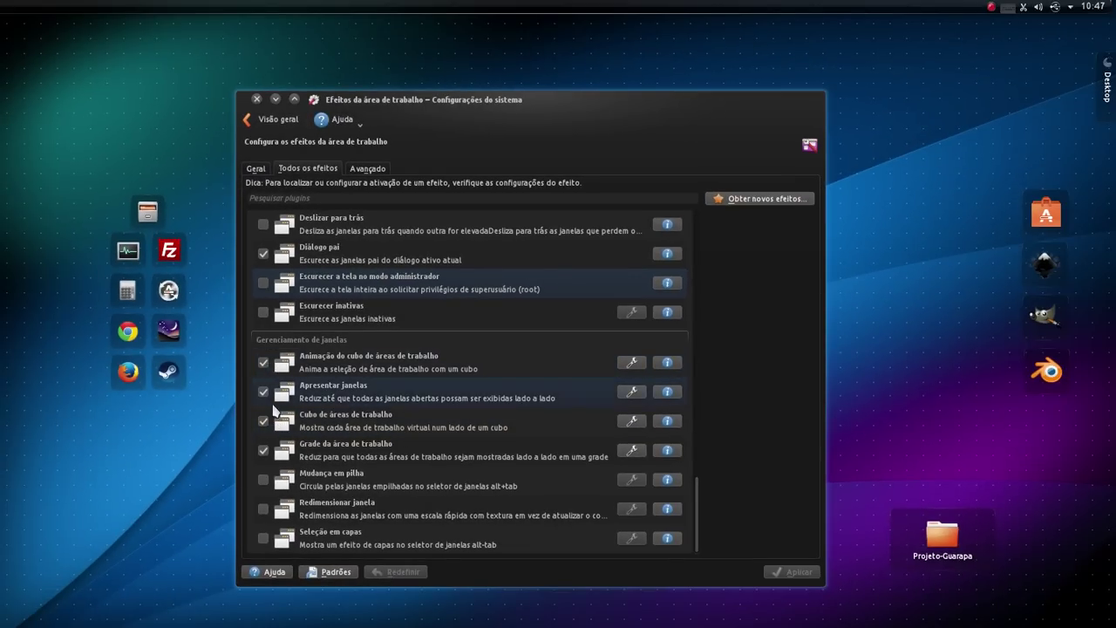
left_click(631, 365)
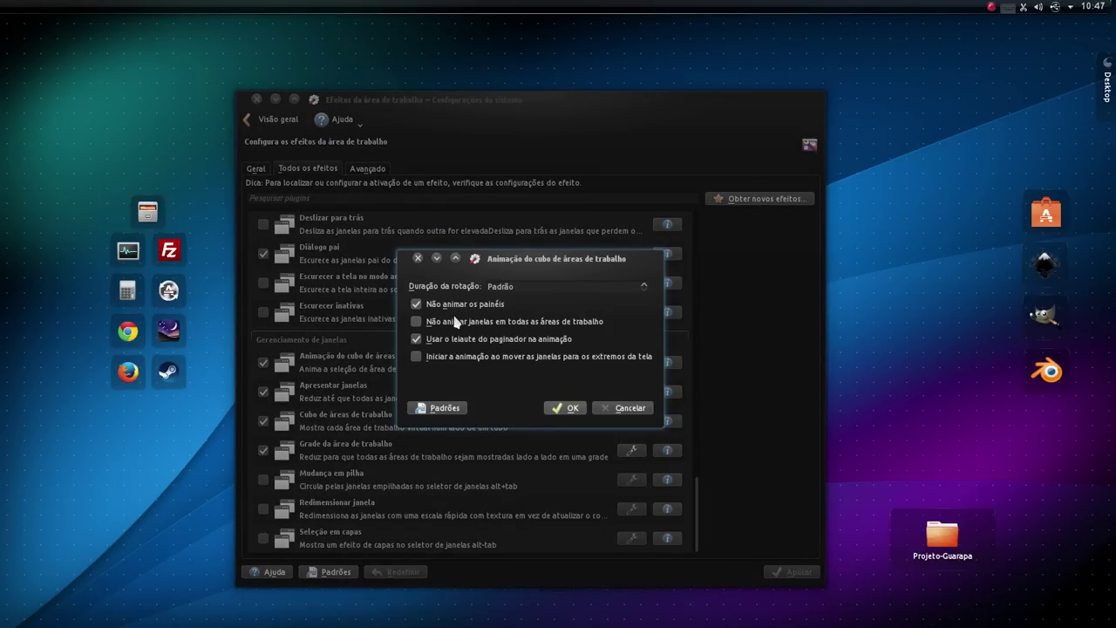
left_click(642, 410)
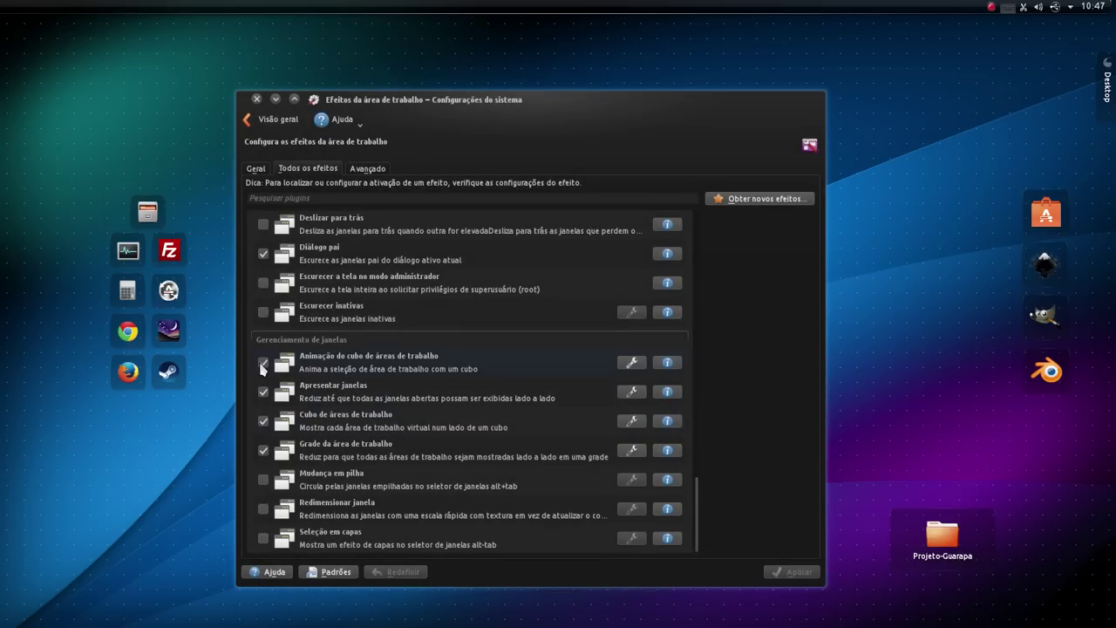
- Disable the Animação do cubo de áreas de trabalho effect, apply it, and test switching to Área de trabalho 2 and back
left_click(262, 363)
left_click(791, 572)
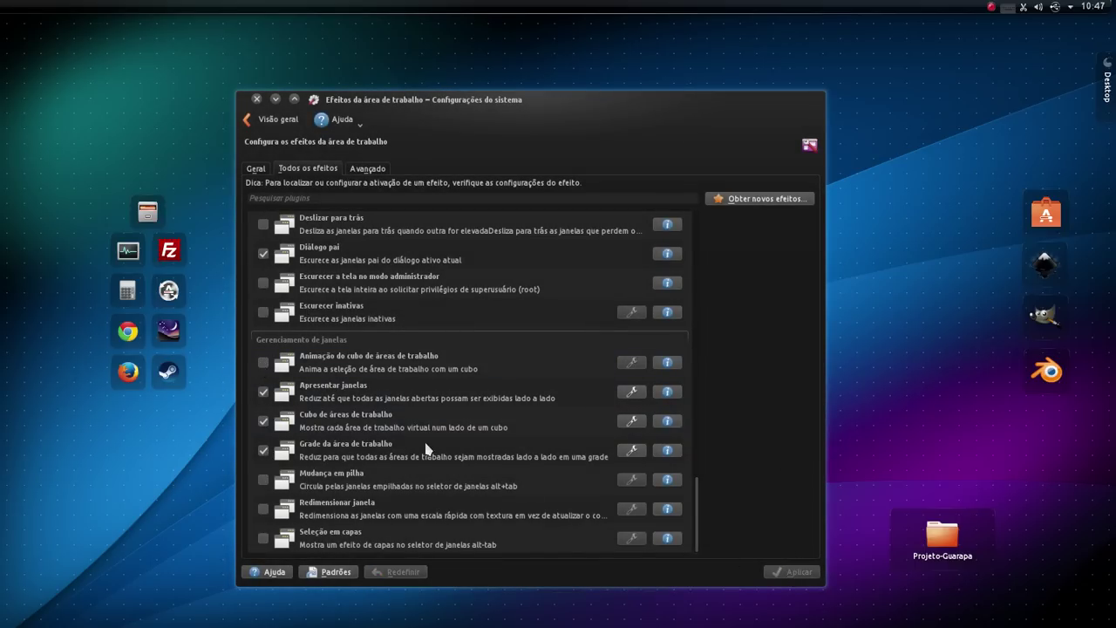
mouse_move(35, 65)
key("ctrl+F2")
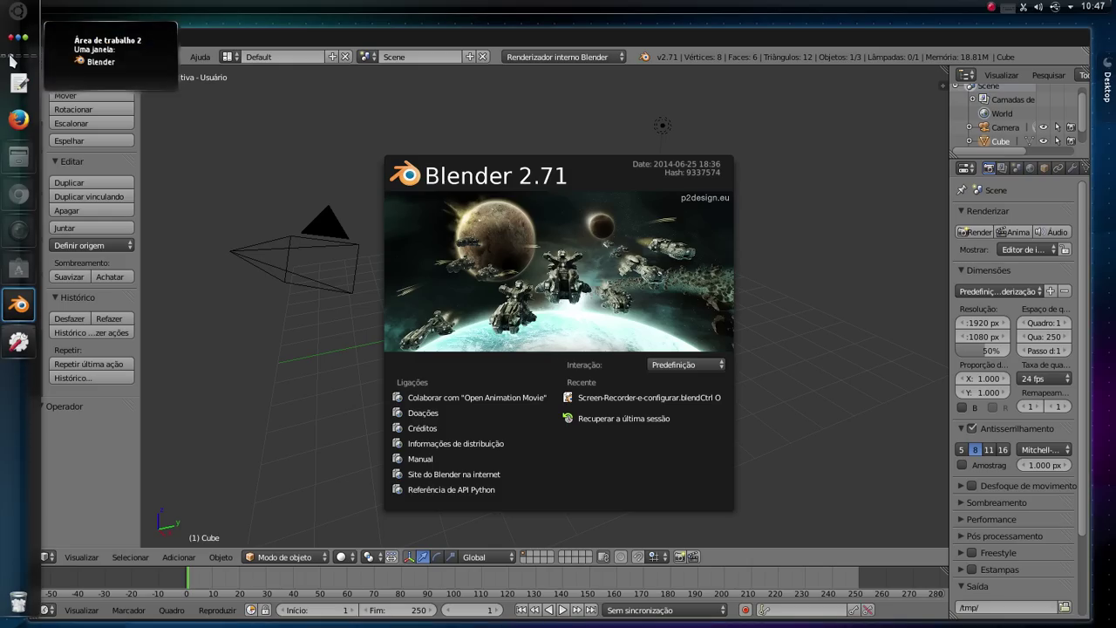
key("ctrl+F1")
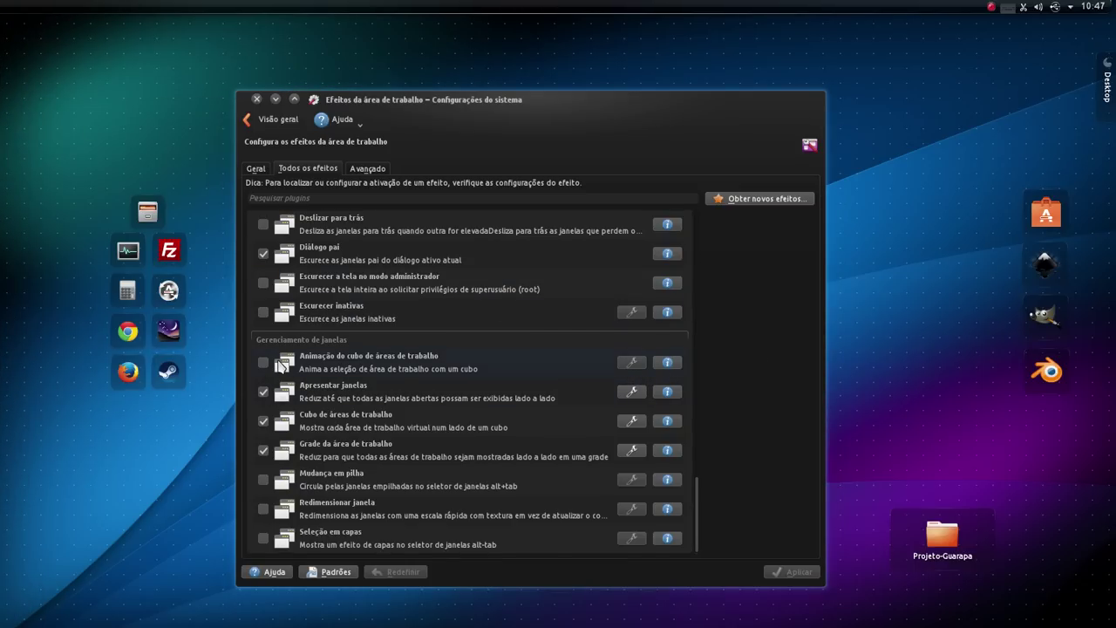
- Switch to Área de trabalho 2 and back again to examine the transition without the cube animation
mouse_move(4, 78)
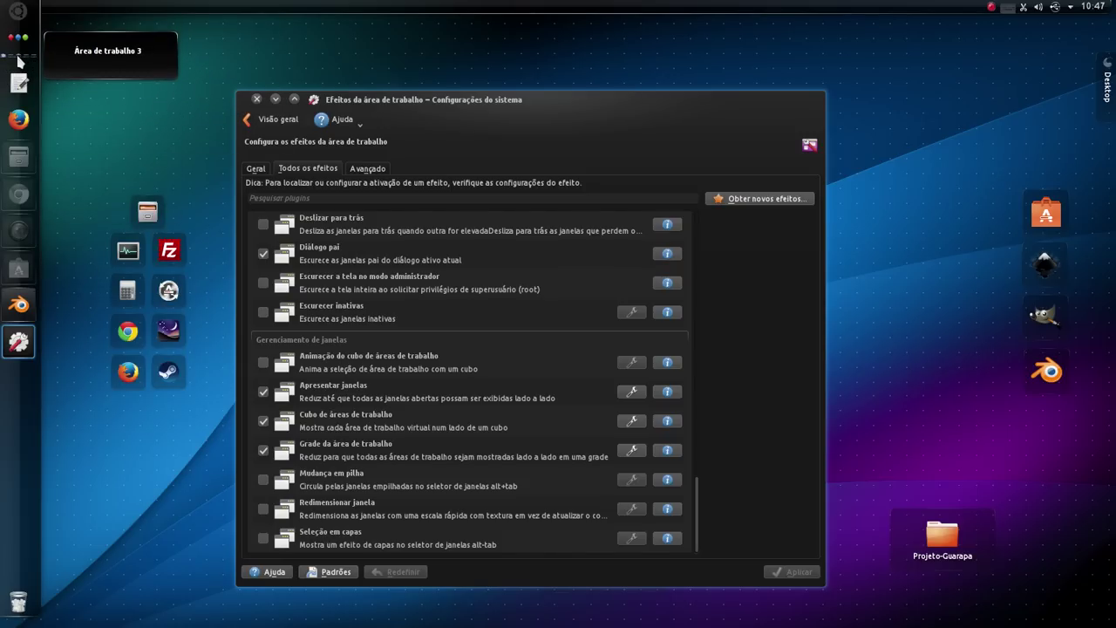
left_click(8, 61)
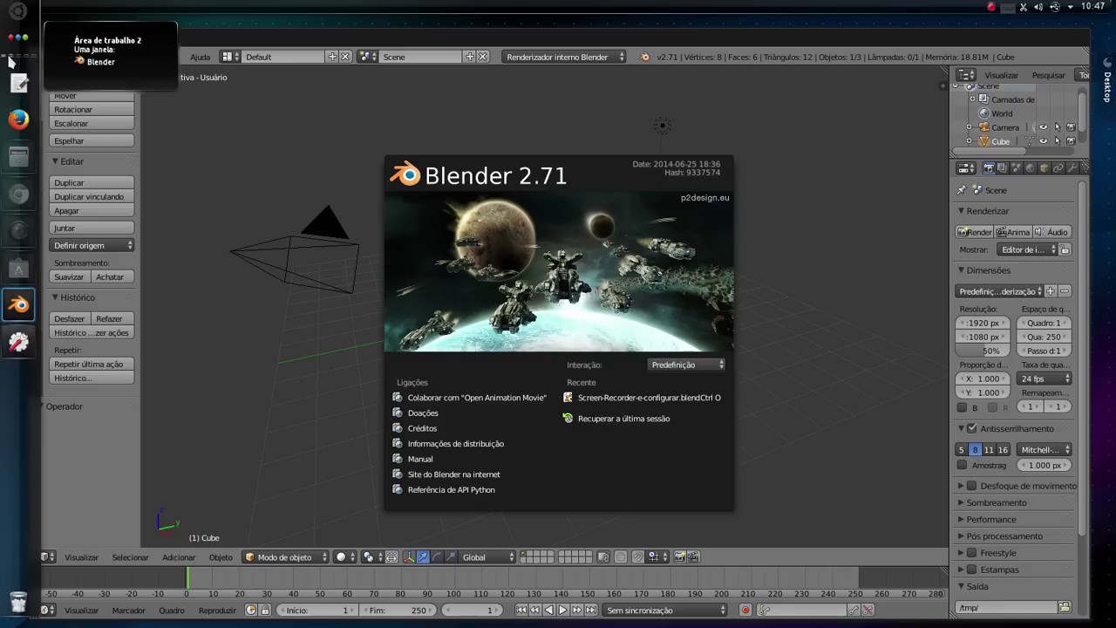
left_click(4, 59)
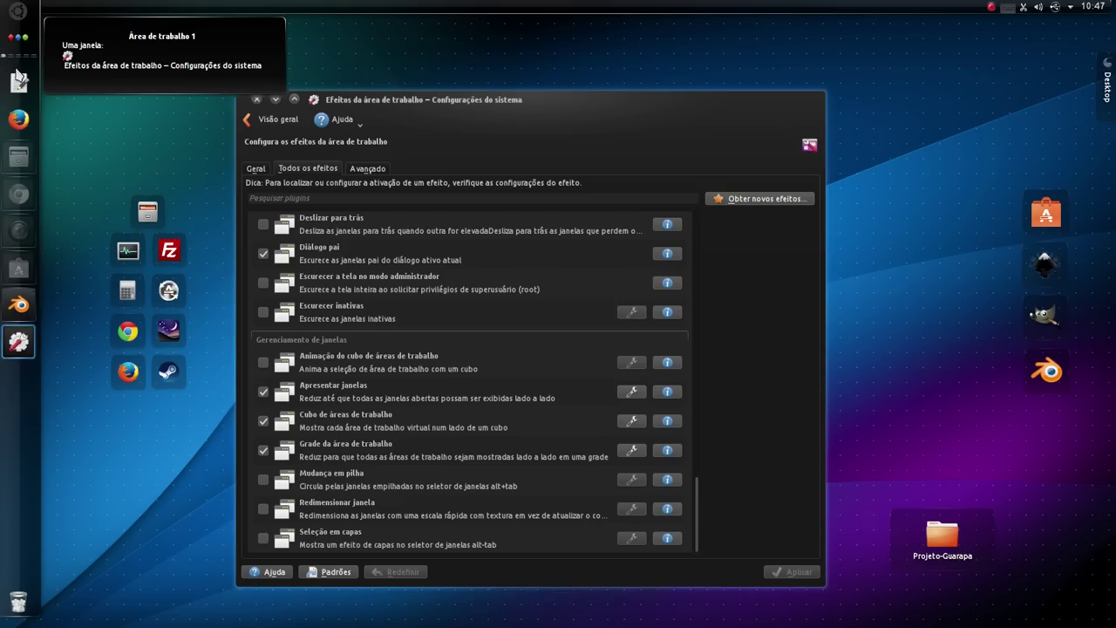
- Re-enable and apply the Animação do cubo de áreas de trabalho effect, and review its settings without changing them
left_click(262, 362)
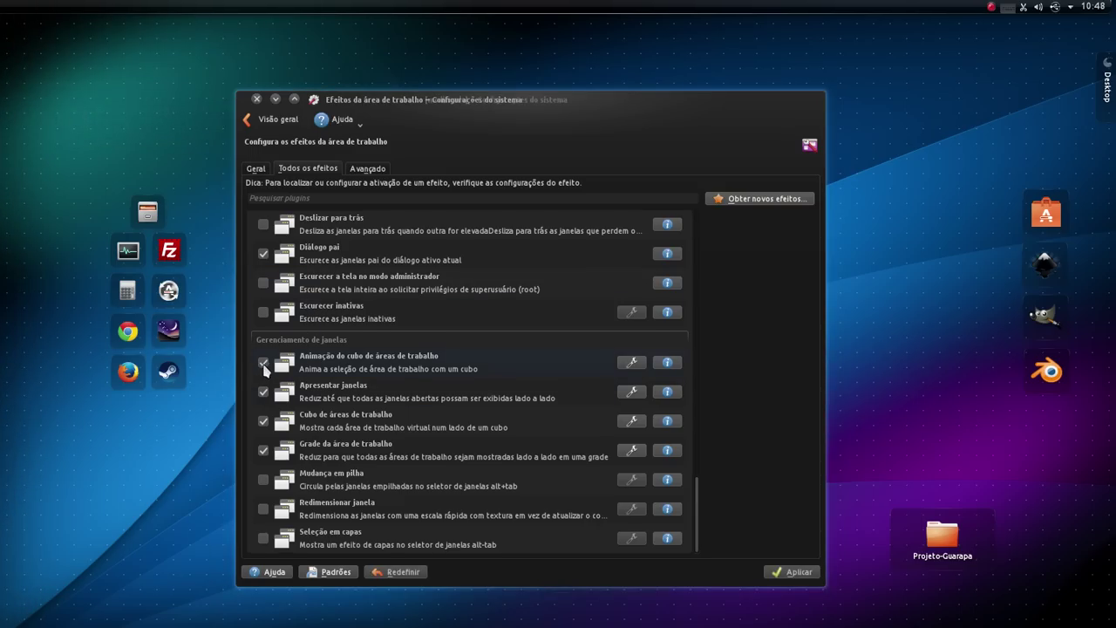
left_click(781, 573)
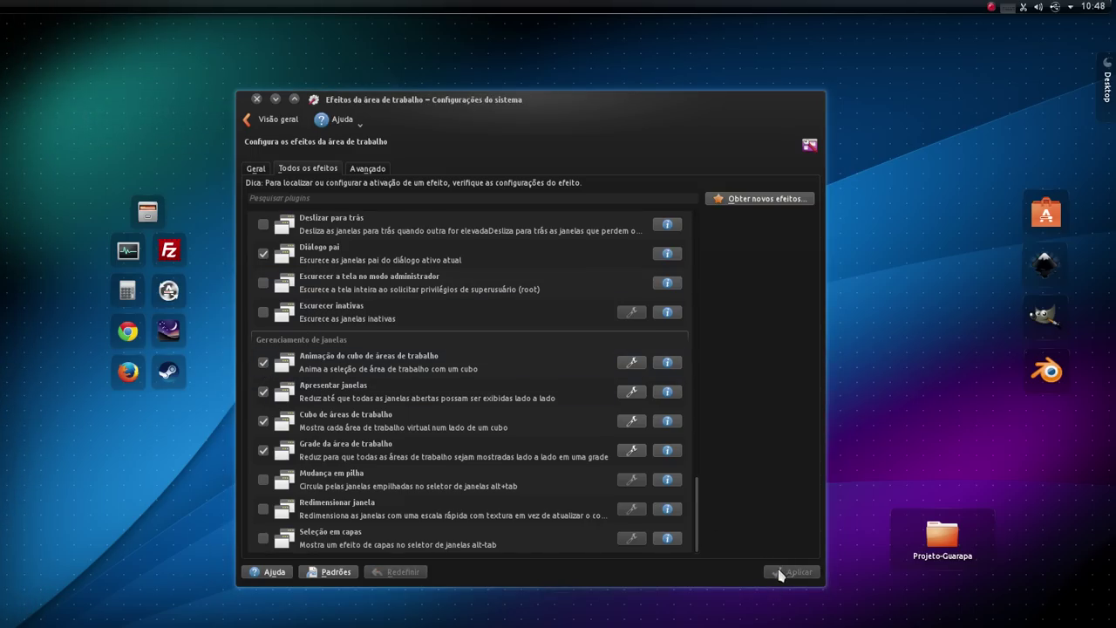
left_click(632, 362)
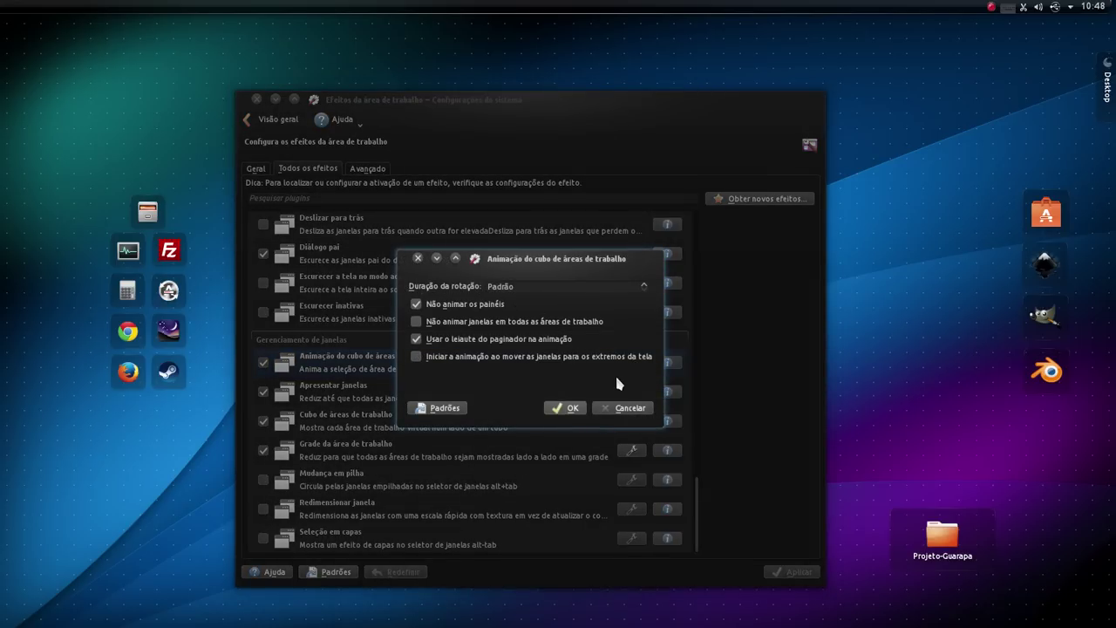
left_click(624, 407)
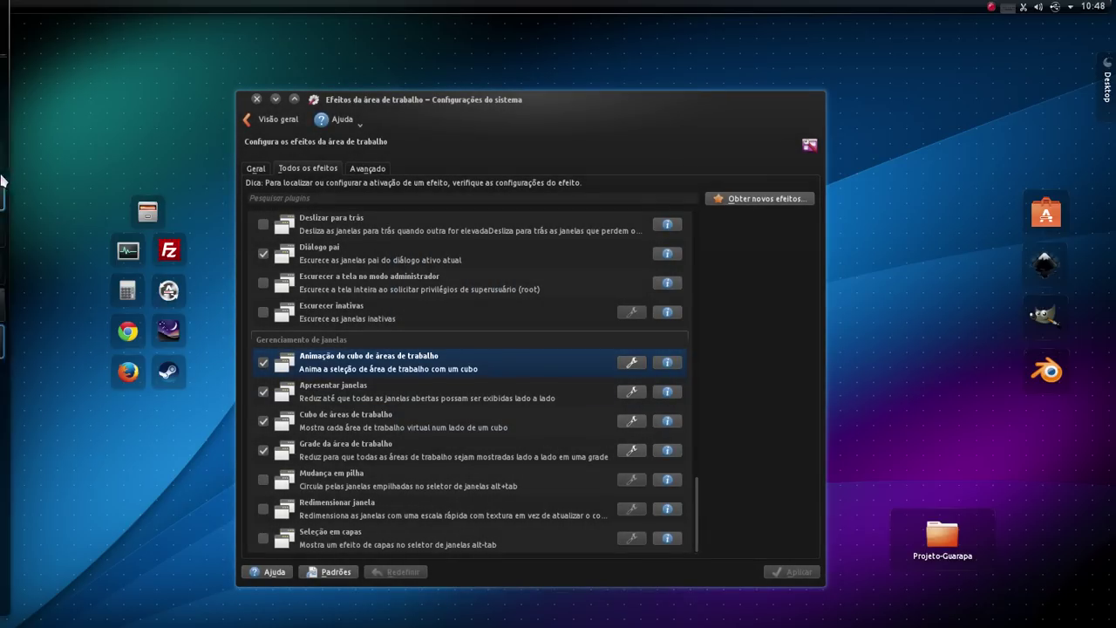
- Switch to Área de trabalho 2 and back to examine the transition with the cube animation enabled
mouse_move(16, 84)
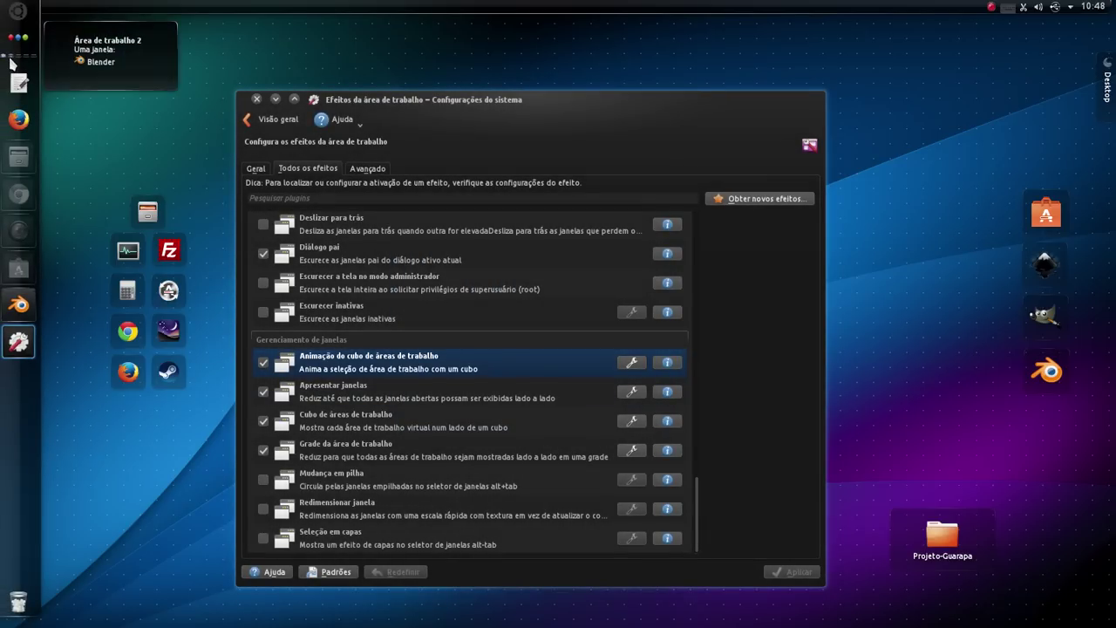
left_click(12, 61)
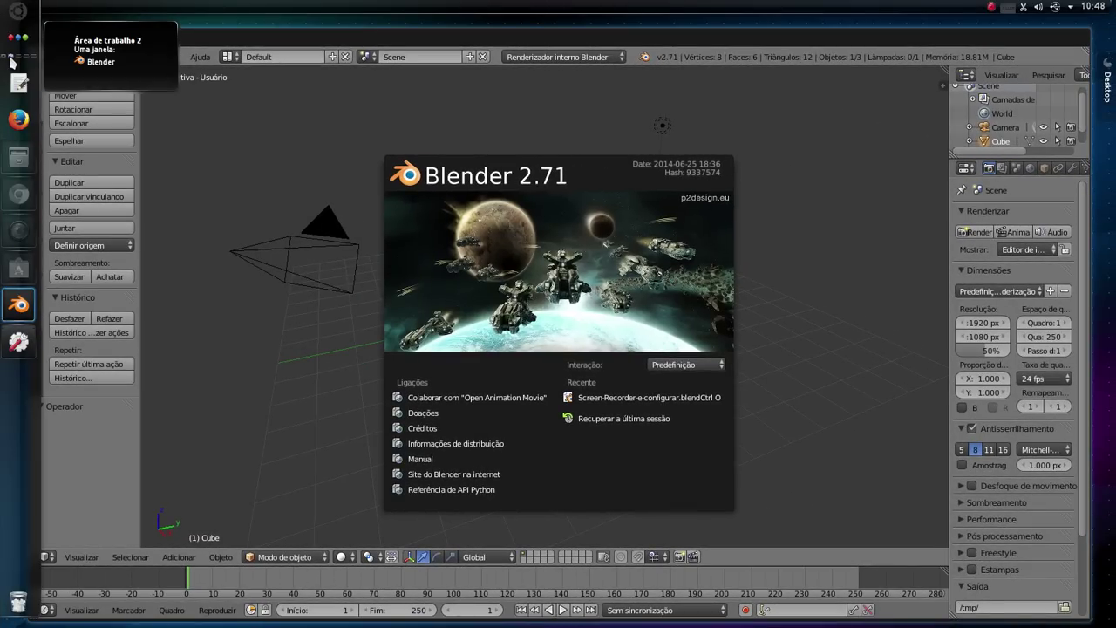
left_click(12, 61)
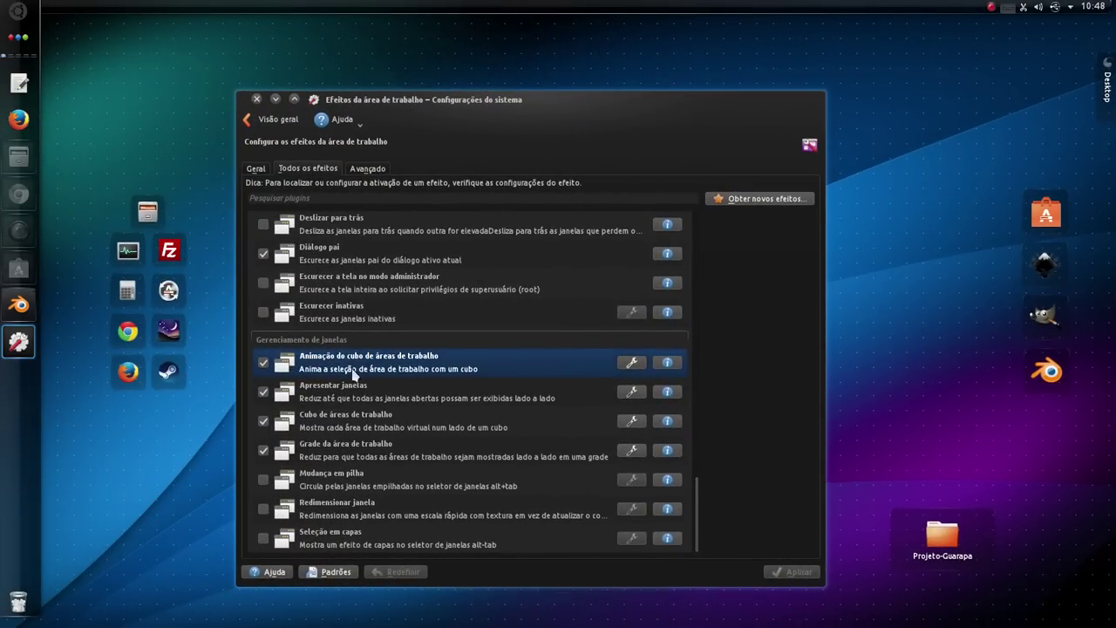
- Review the basic settings of the Cubo de áreas de trabalho effect without changing them, and display the desktop cube
left_click(264, 421)
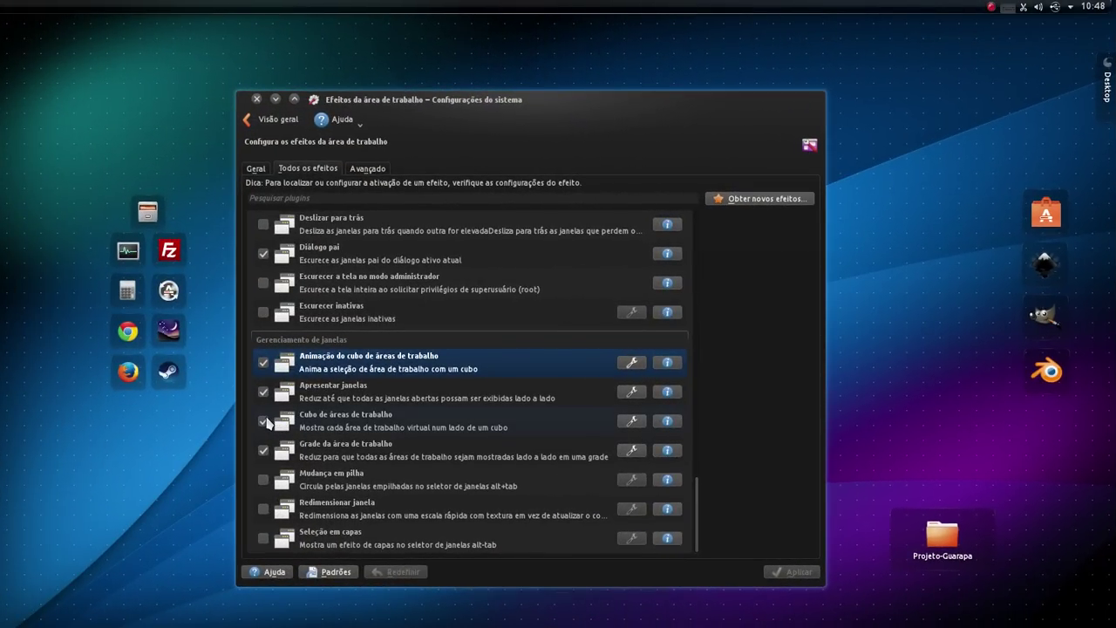
left_click(314, 427)
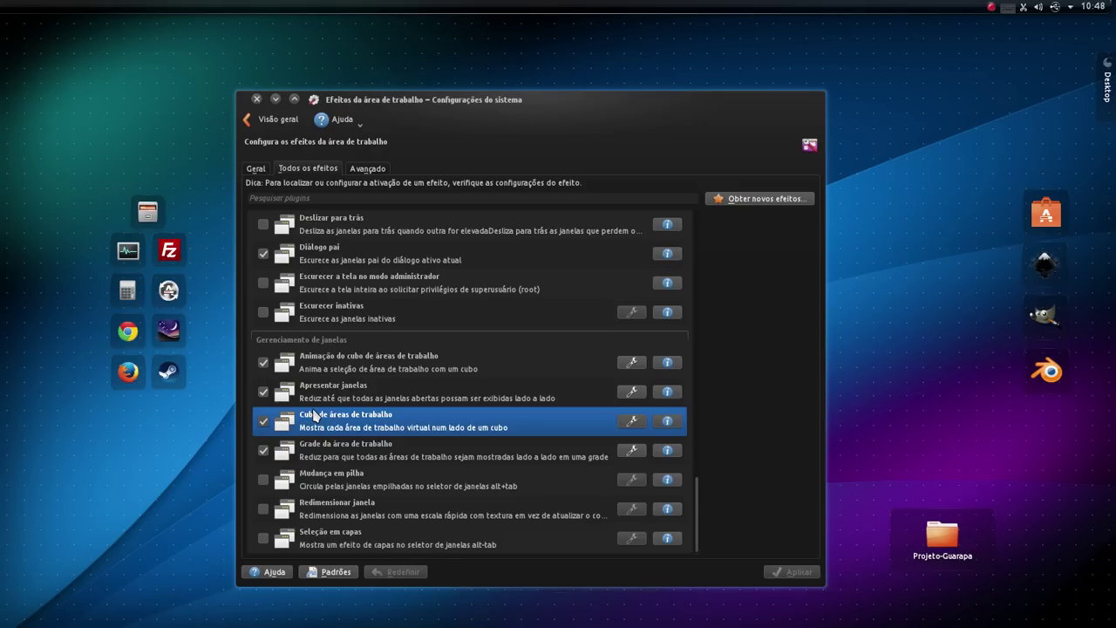
left_click(631, 420)
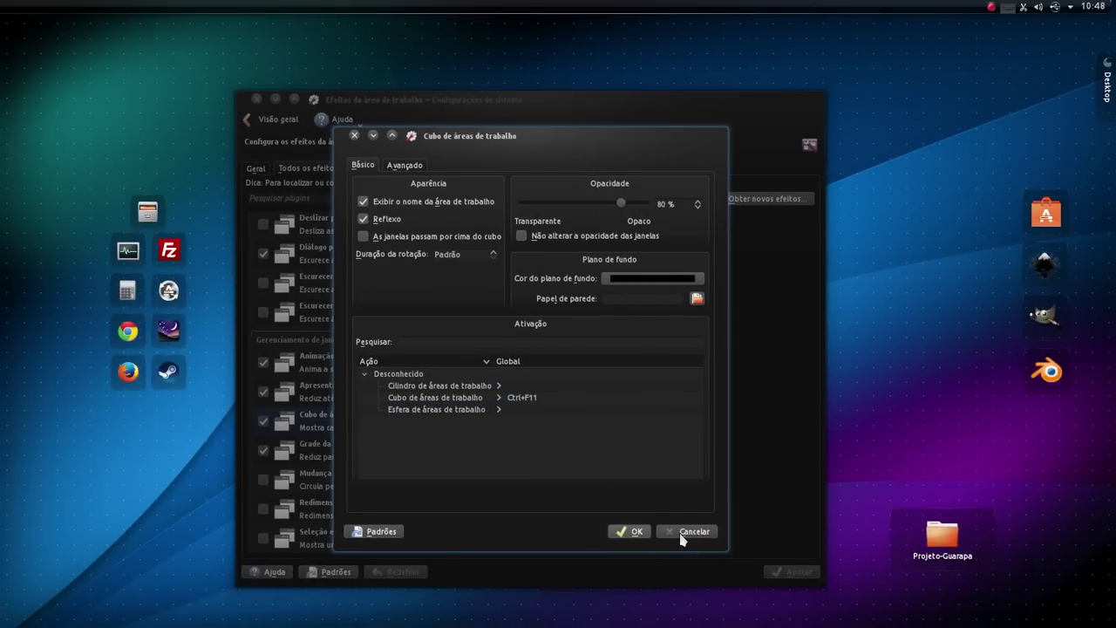
left_click(682, 534)
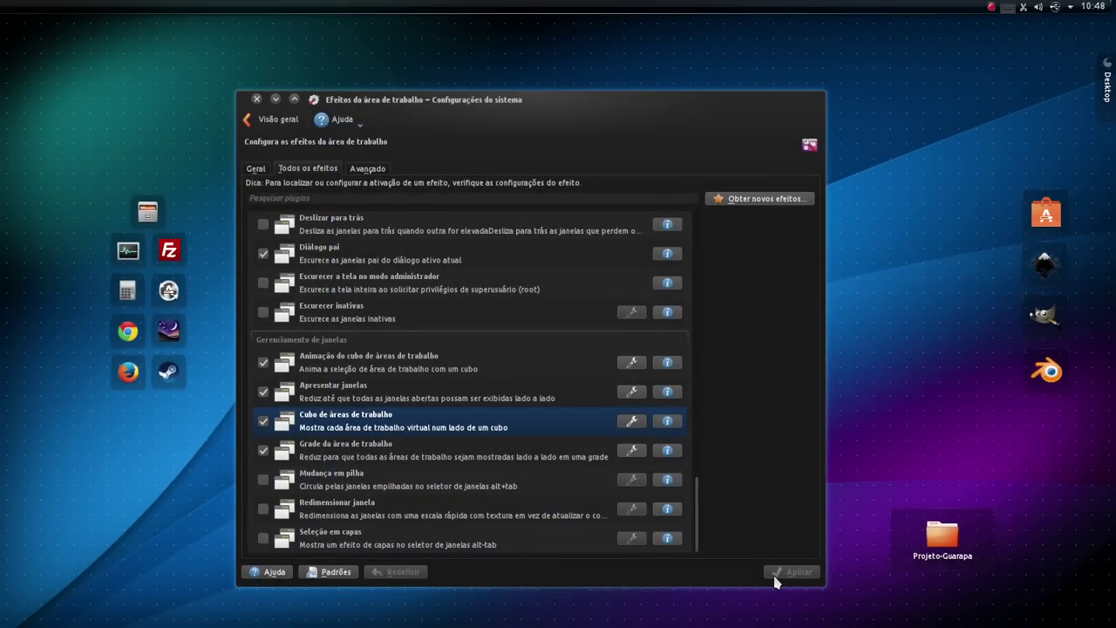
key("ctrl+F11")
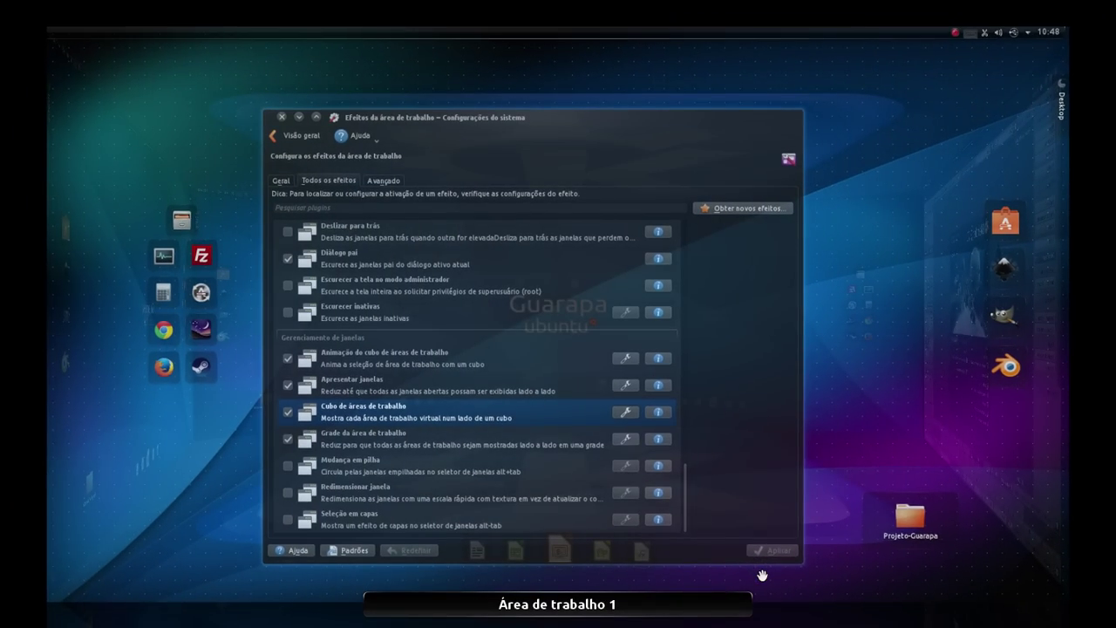
- Leave the desktop cube and review the general desktop effects settings, including Efeito para troca de área de trabalho, without changing them
mouse_move(743, 478)
left_mouse_down()
mouse_move(605, 506)
mouse_move(755, 488)
left_mouse_up()
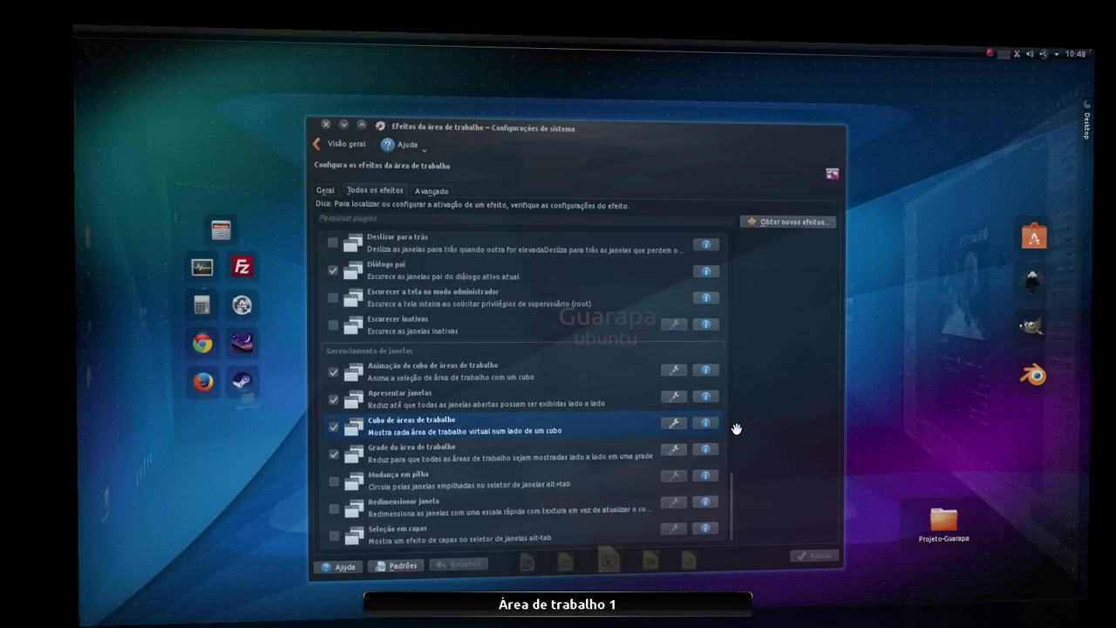
left_click(737, 425)
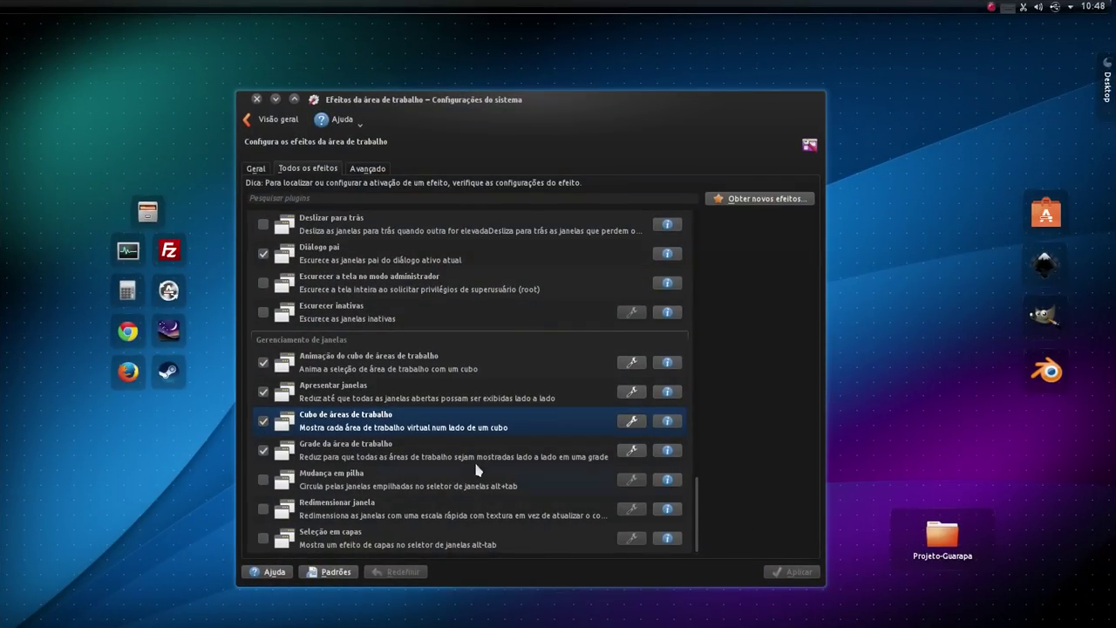
left_click(254, 169)
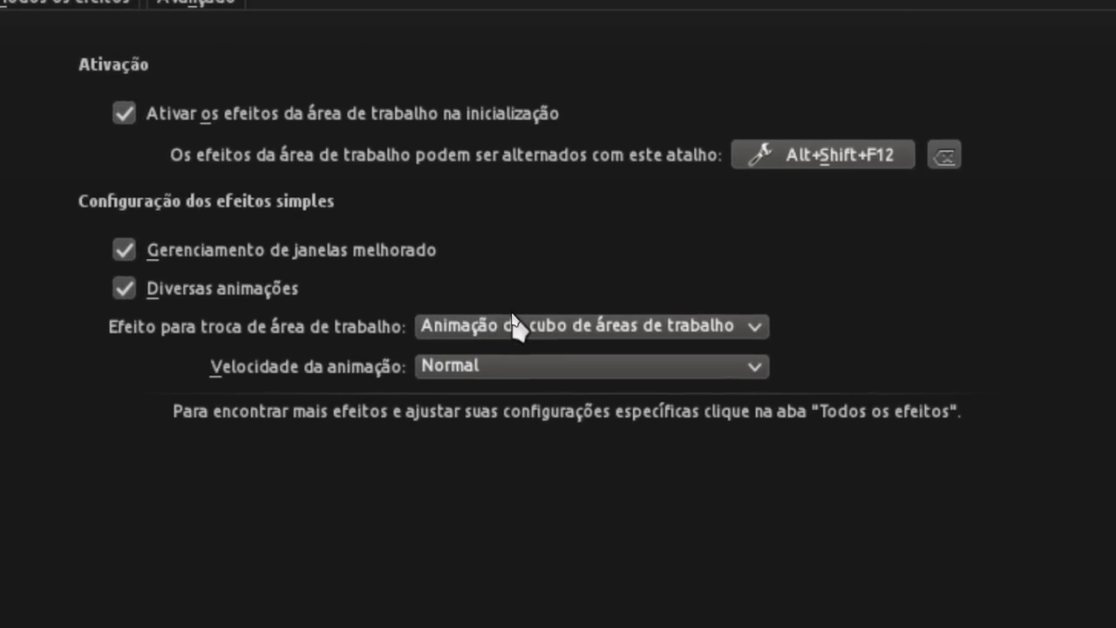
left_click(598, 333)
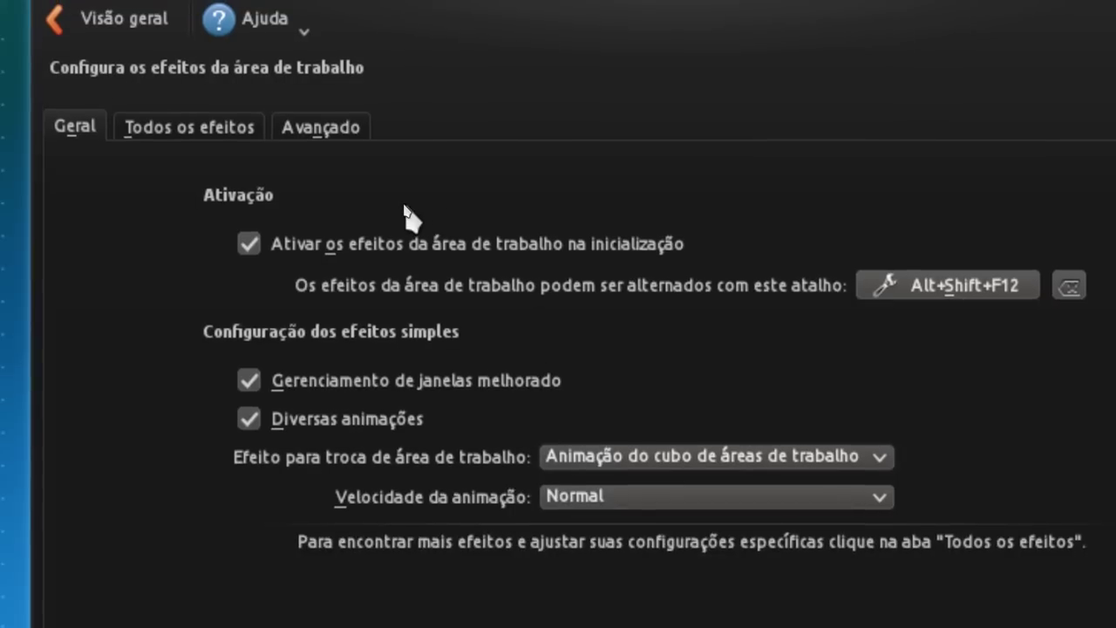
- Review the Tipo de composição choices in the advanced desktop effects settings, keeping OpenGL 3.1
left_click(209, 7)
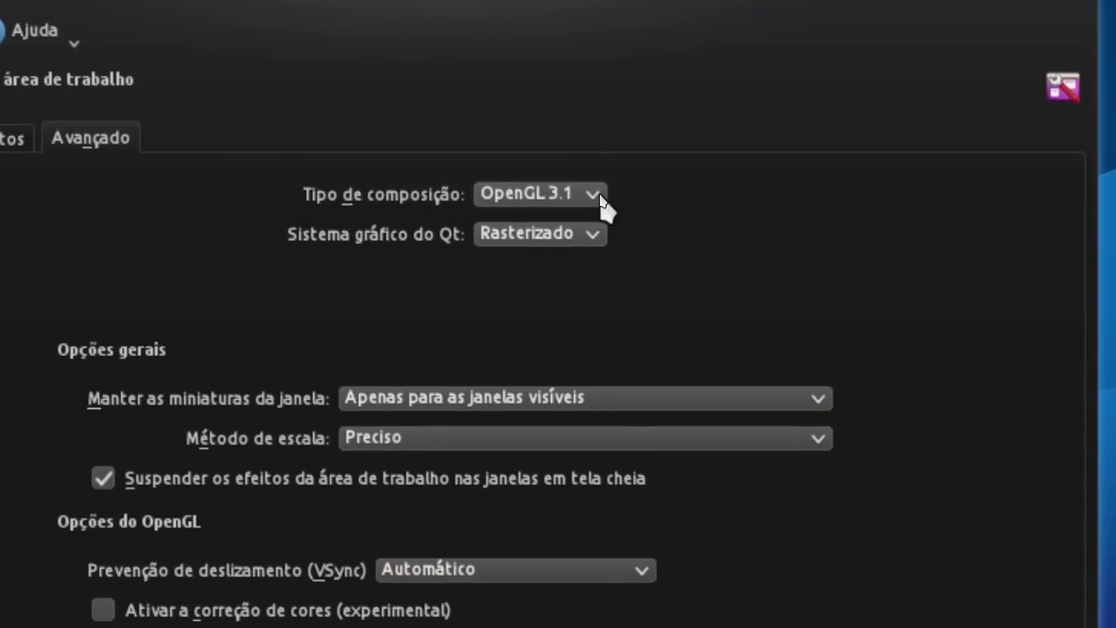
left_click(600, 196)
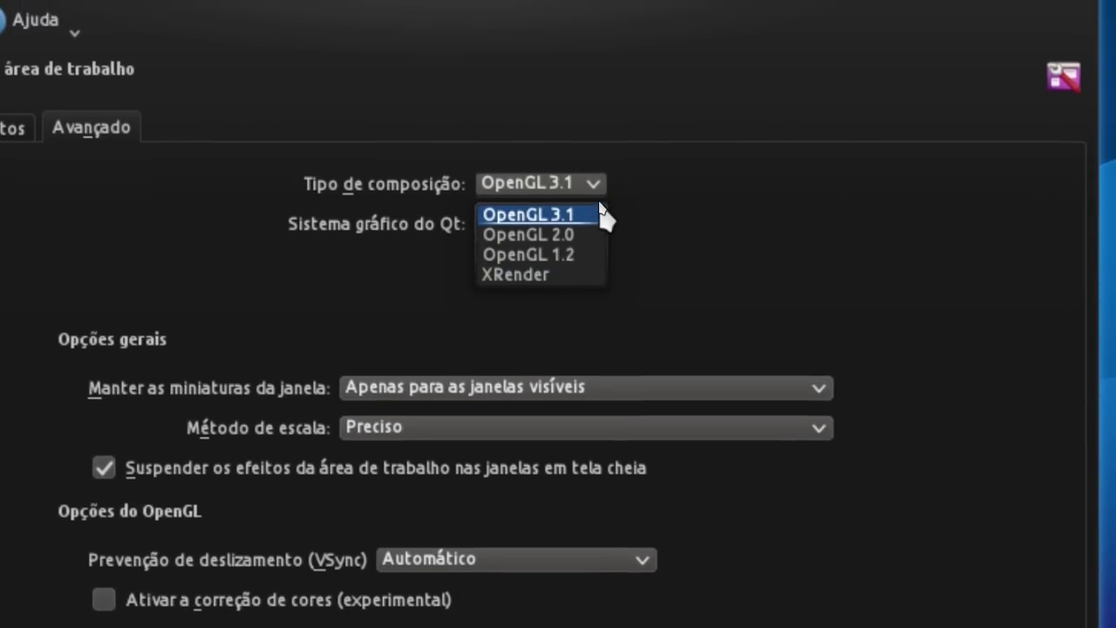
left_click(600, 190)
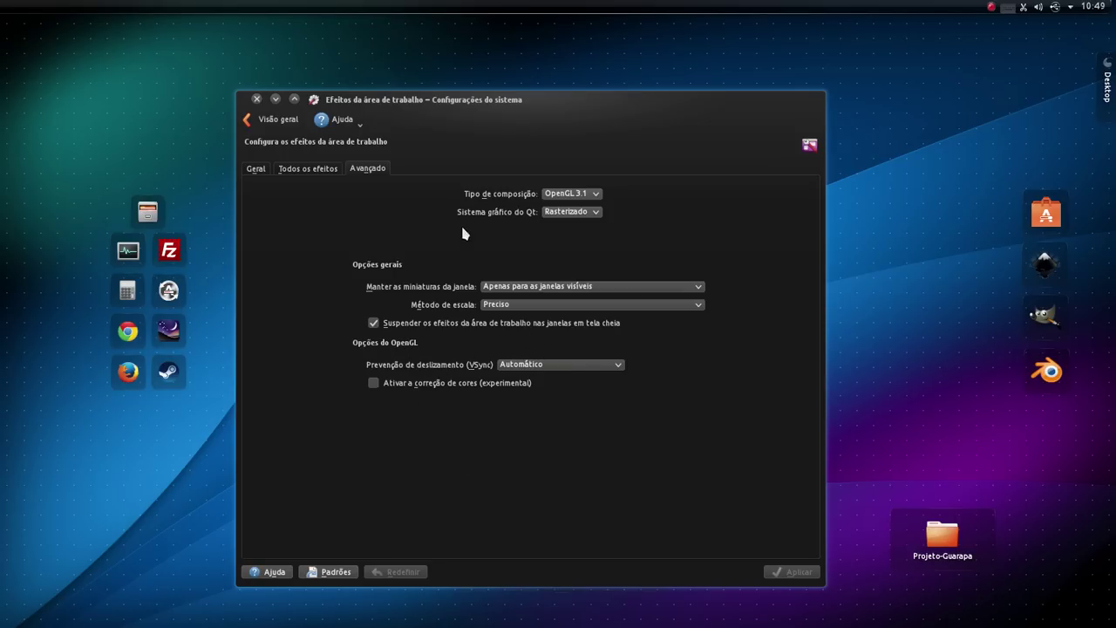
- Review the Áreas de trabalho virtuais count and Mudança settings under Comportamento do espaço de trabalho, and minimize the settings window
left_click(260, 169)
left_click(279, 119)
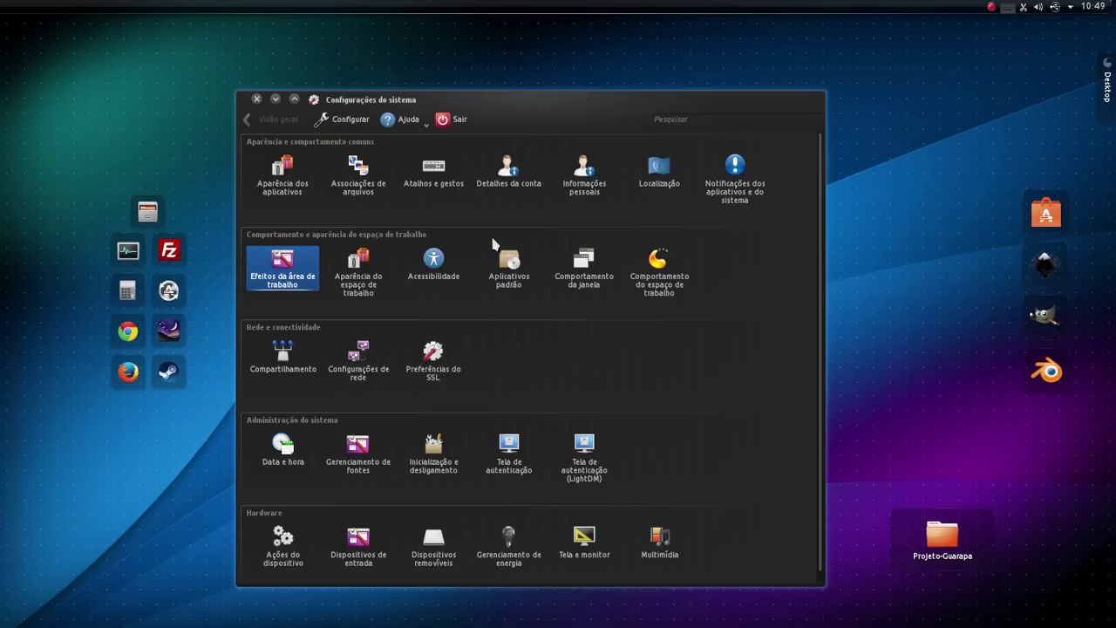
left_click(675, 279)
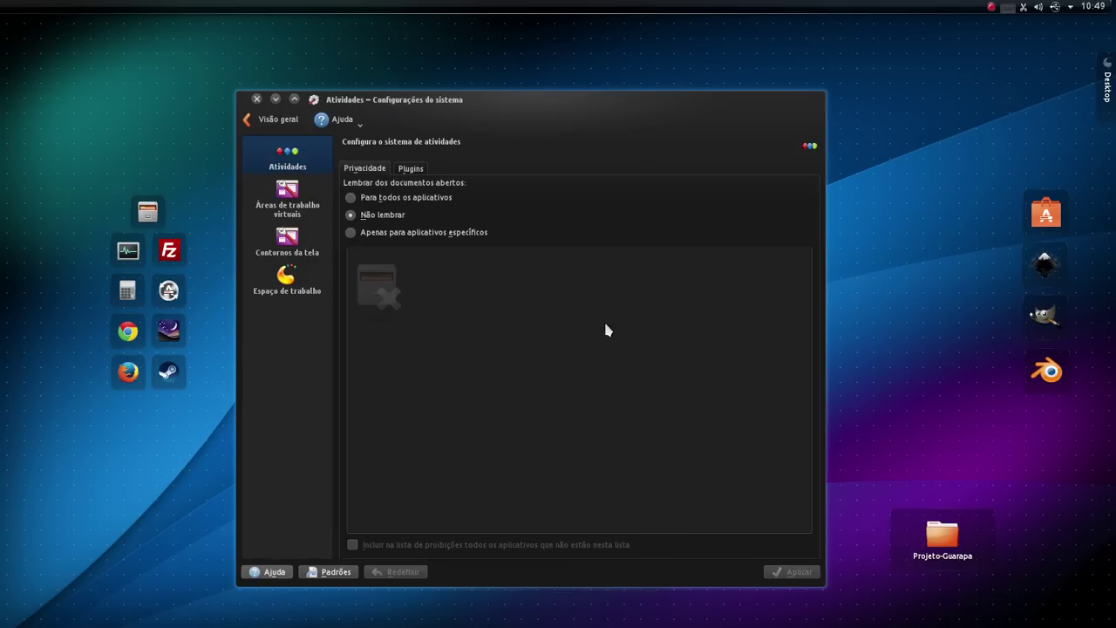
left_click(314, 216)
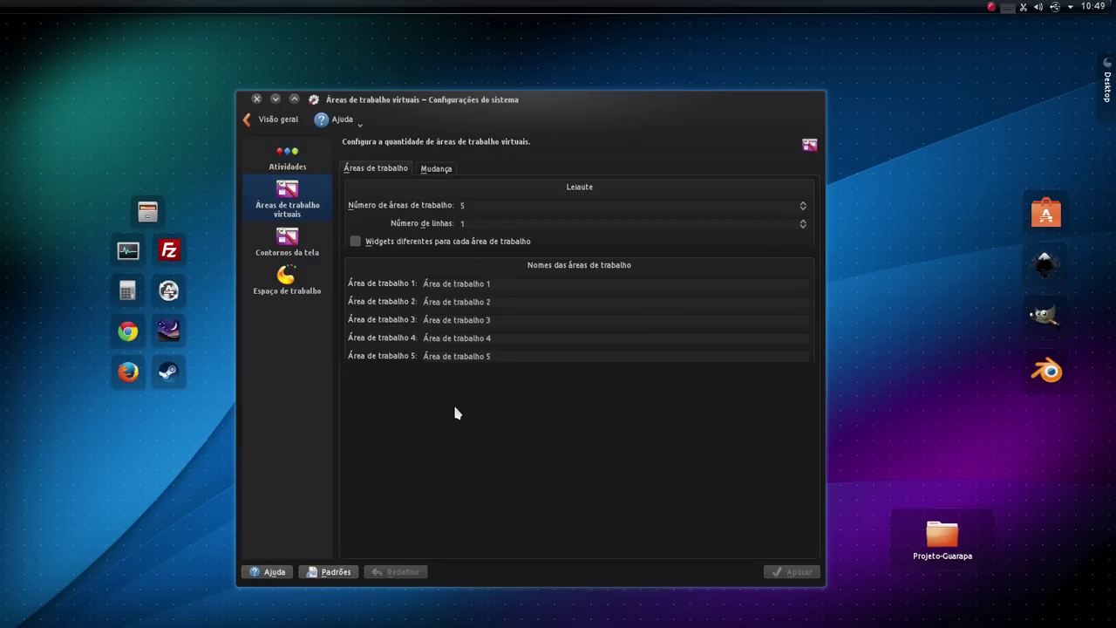
left_click(436, 168)
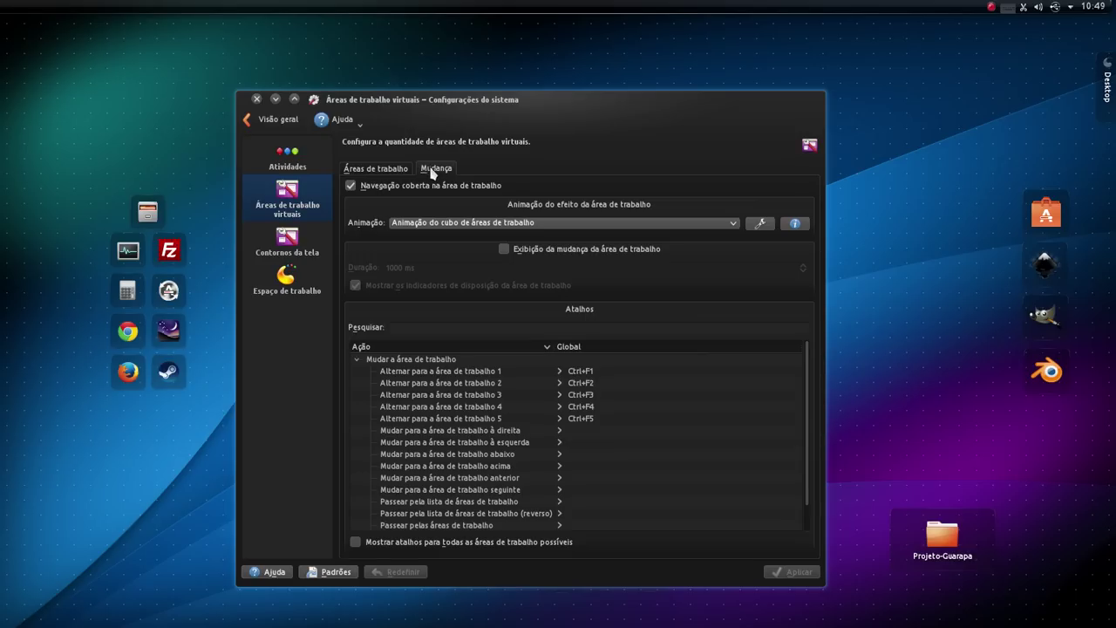
left_click(403, 172)
left_click(425, 173)
left_click(276, 101)
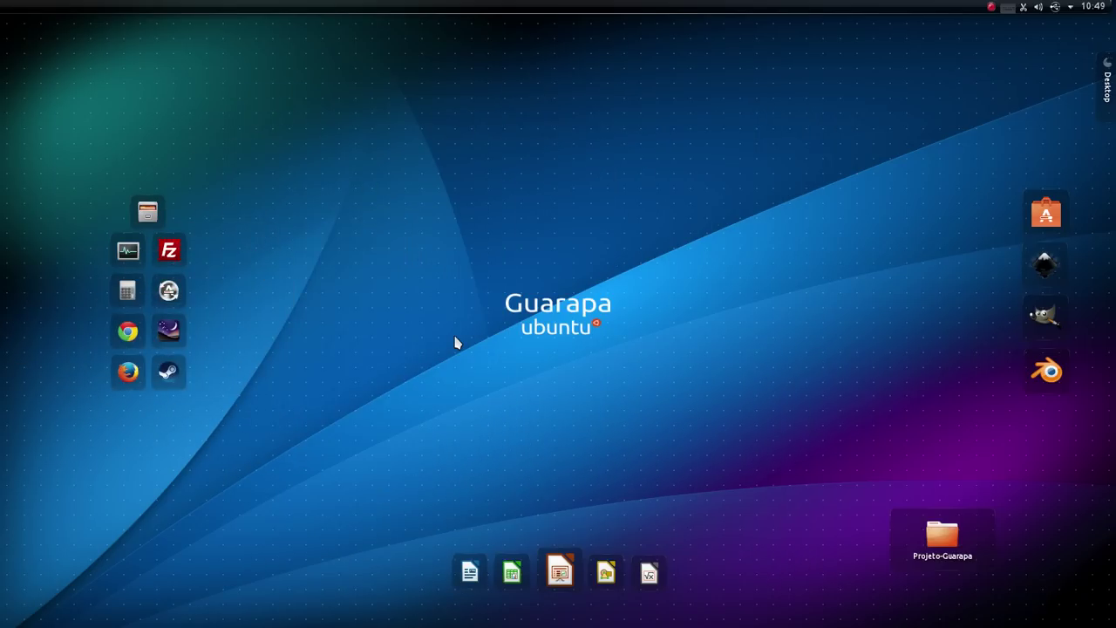
- Display the desktop cube, rotate it to examine desktops 1, 2 and 3 and its cap, and return to Área de trabalho 1
left_click_drag(455, 343, 454, 336)
left_click_drag(815, 290, 867, 289)
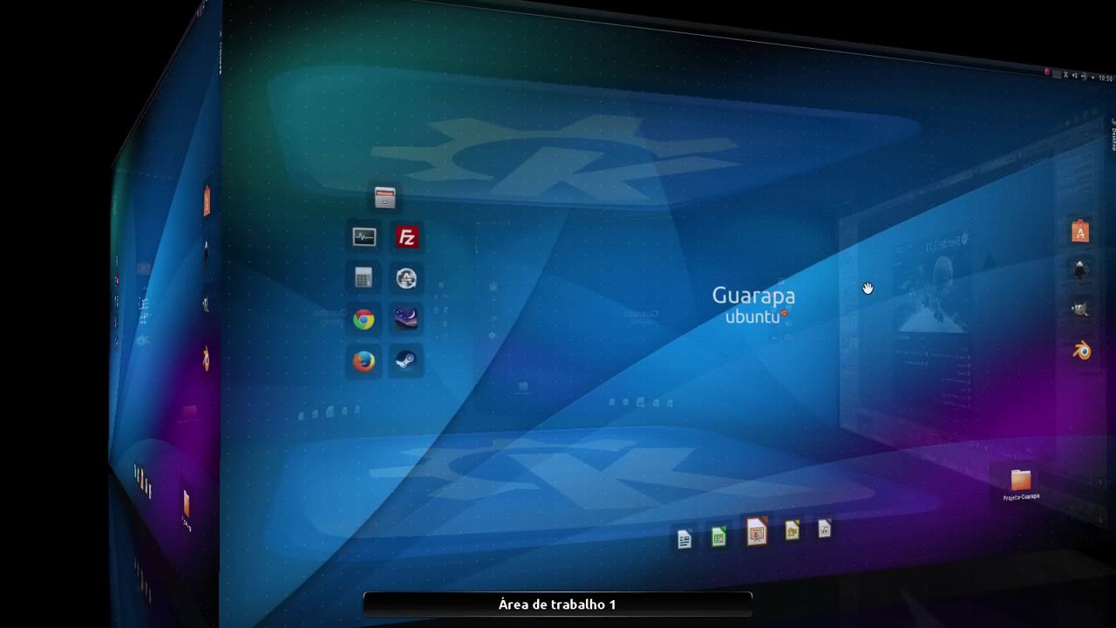
left_click_drag(952, 262, 666, 363)
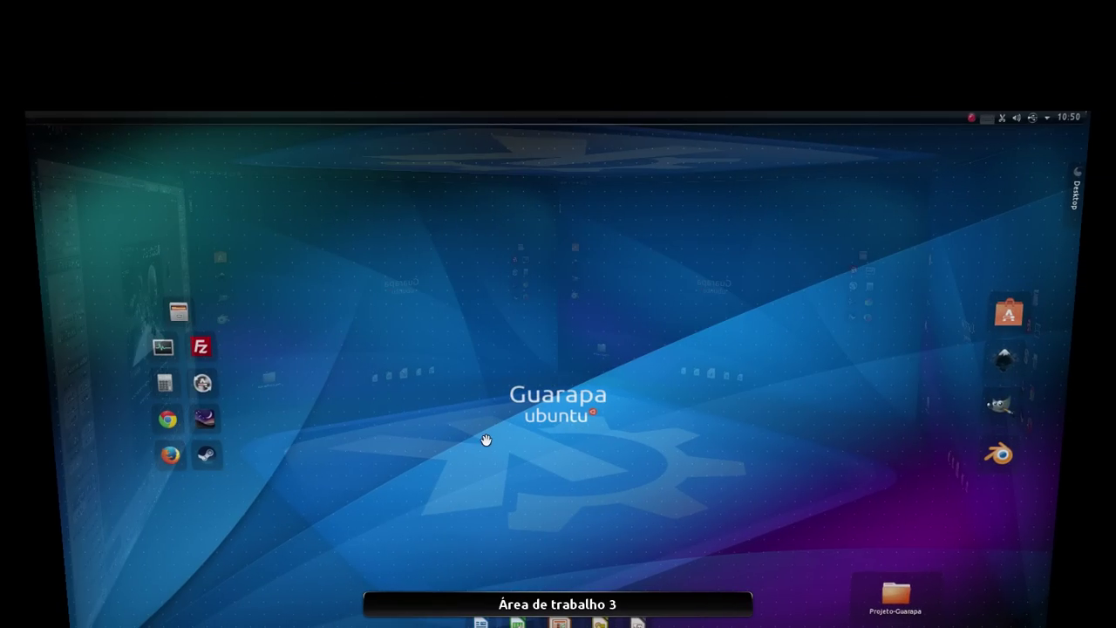
left_click_drag(493, 445, 587, 332)
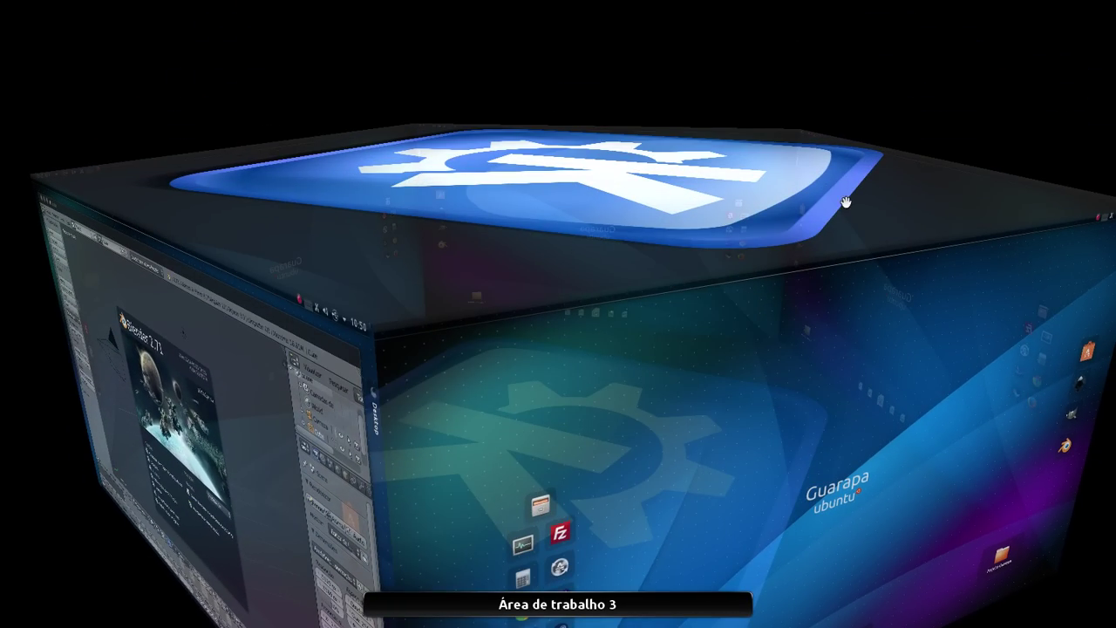
left_click_drag(709, 211, 512, 270)
left_click_drag(715, 394, 992, 368)
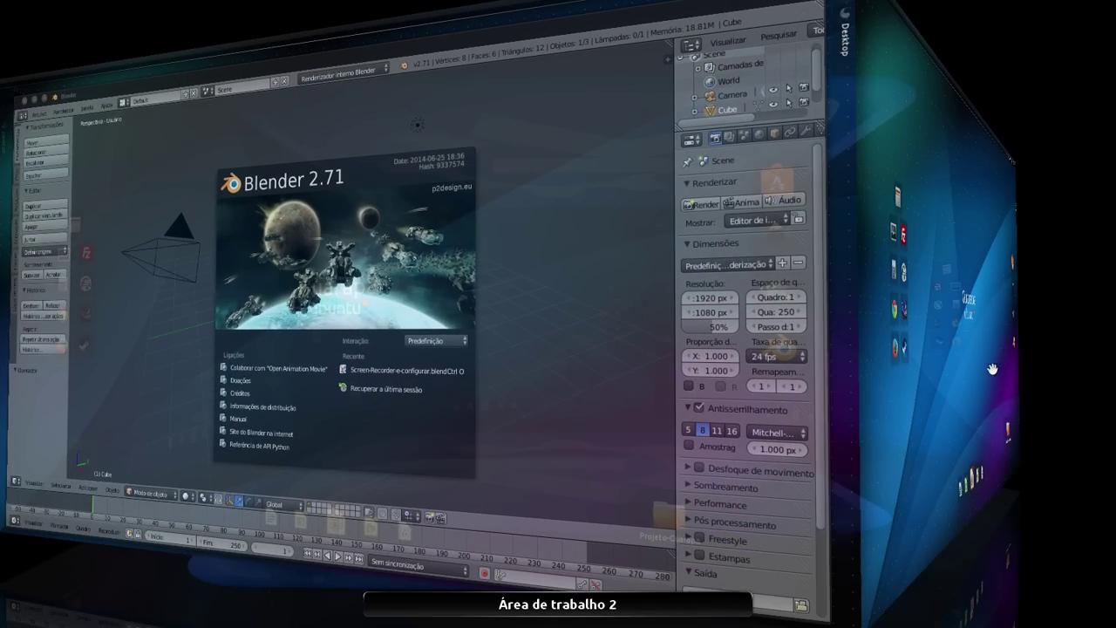
left_click_drag(294, 346, 570, 368)
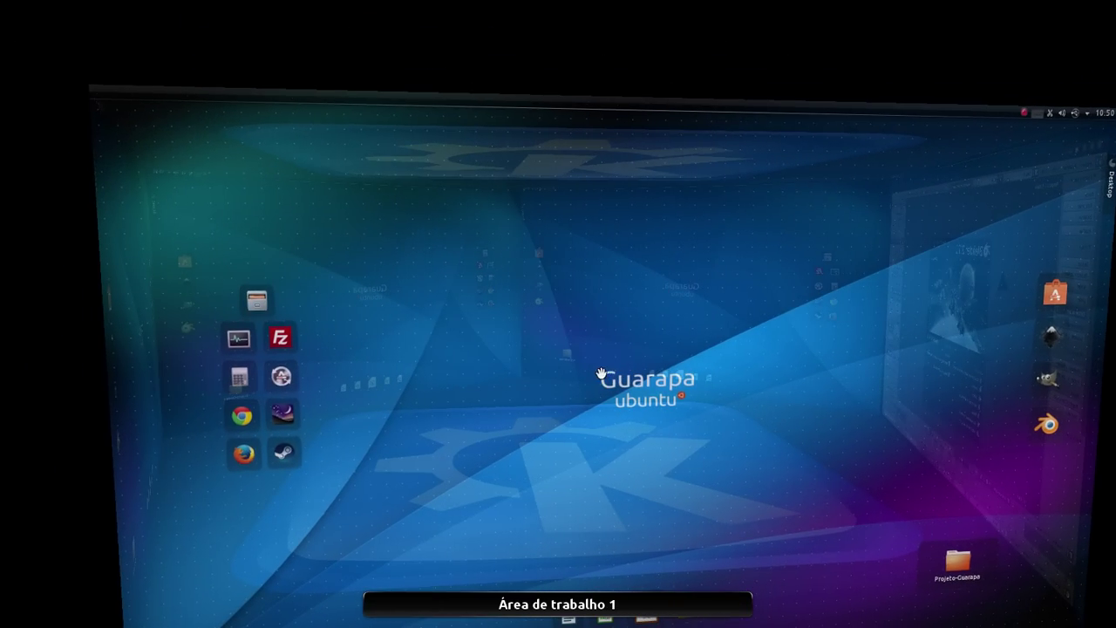
left_click_drag(520, 337, 518, 334)
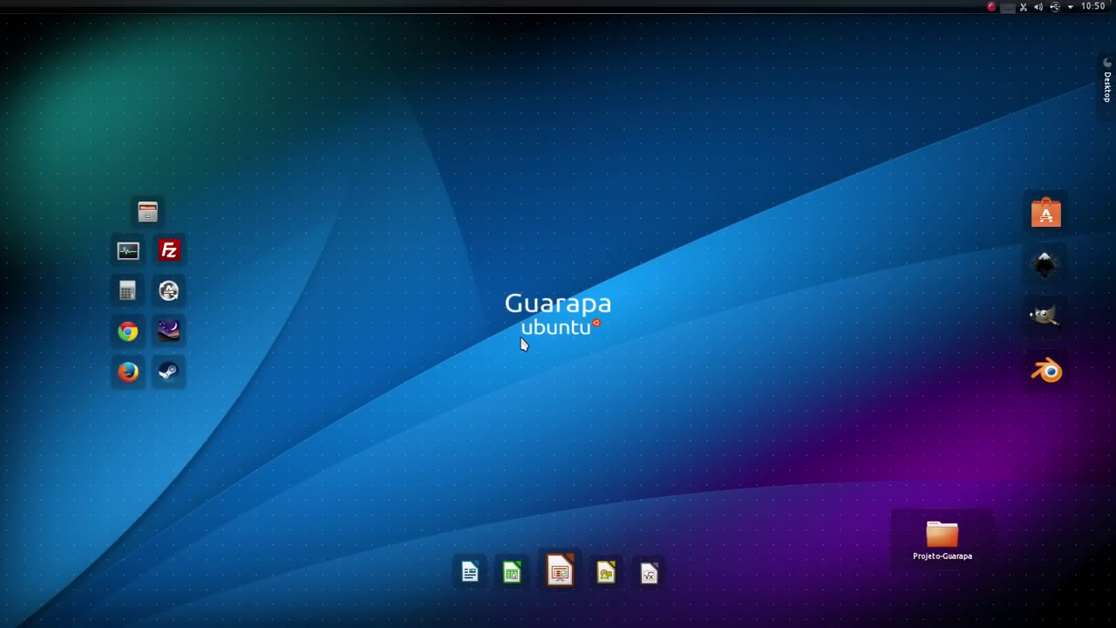
left_click_drag(523, 344, 519, 333)
- Bring up the Dolphin window showing Renderizados, move it on the desktop to examine the window effects, and minimize it
mouse_move(2, 397)
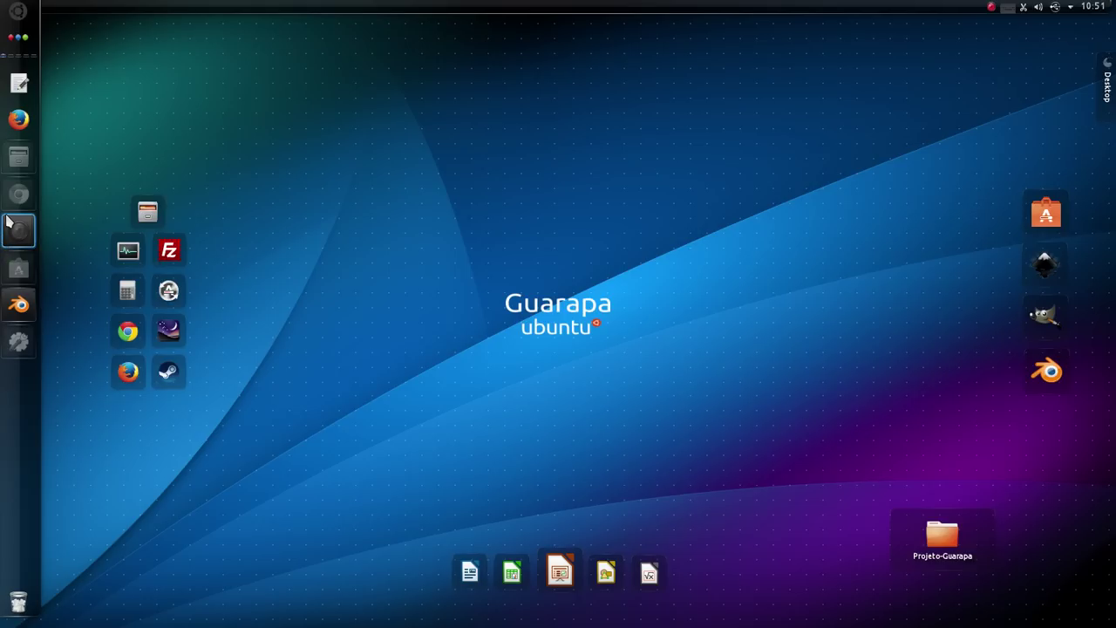
left_click(19, 162)
left_click_drag(742, 107, 778, 148)
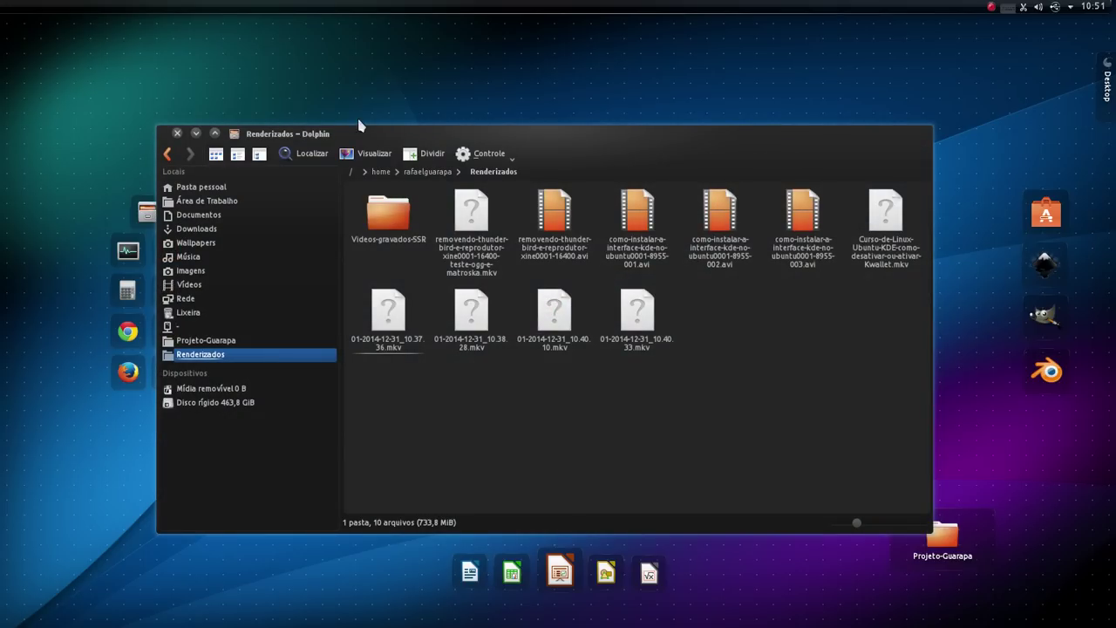
left_click(196, 133)
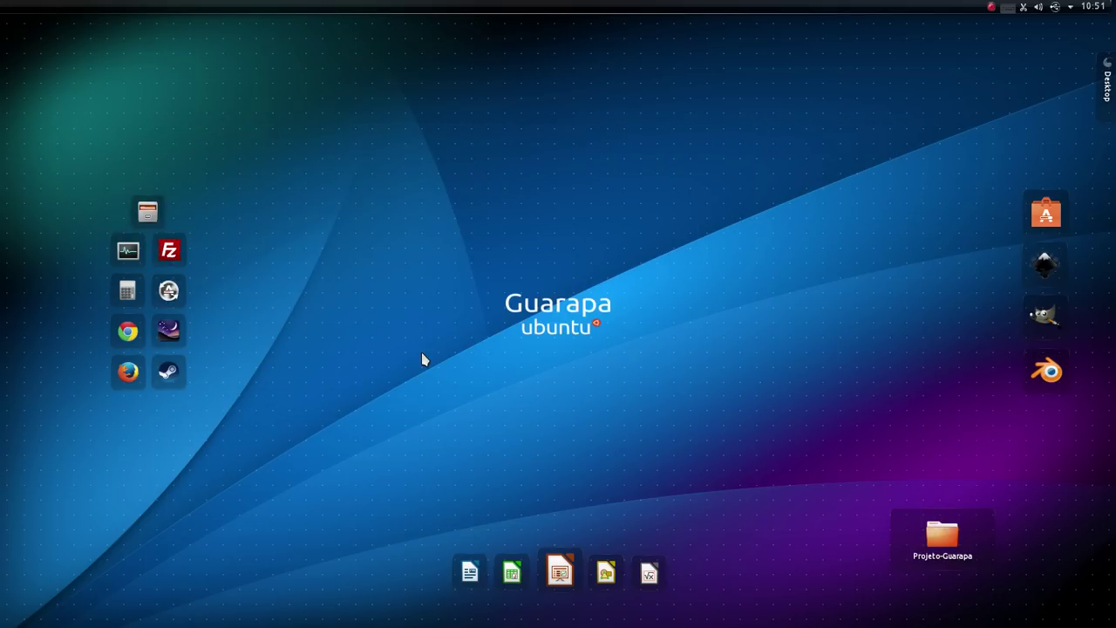